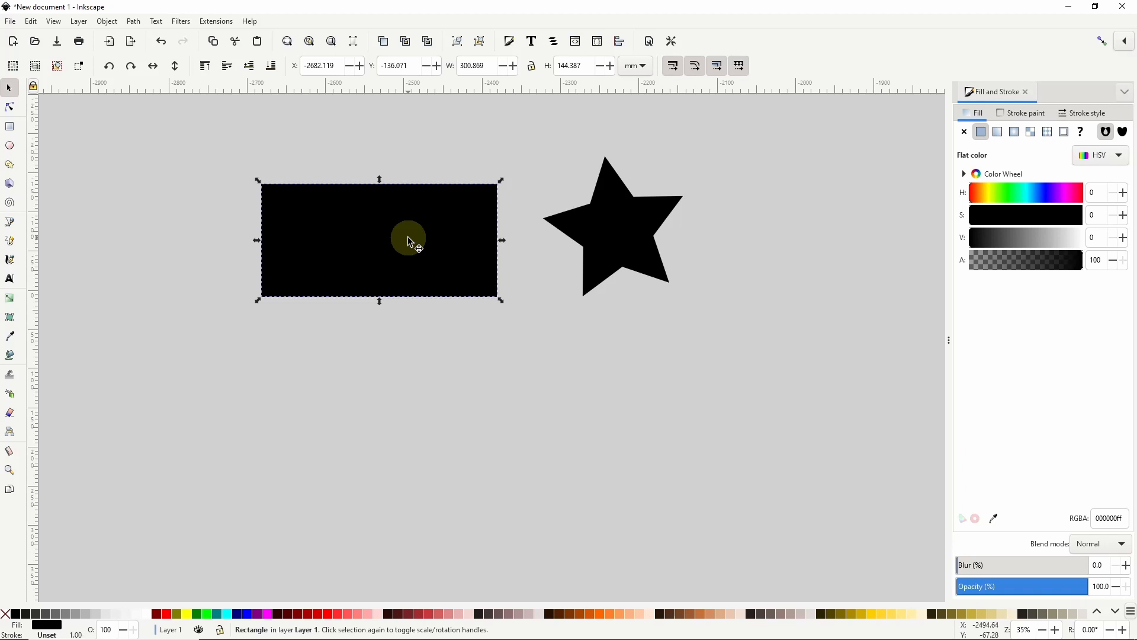
Apply the Watercolor texture filter to the black rectangle
click(181, 22)
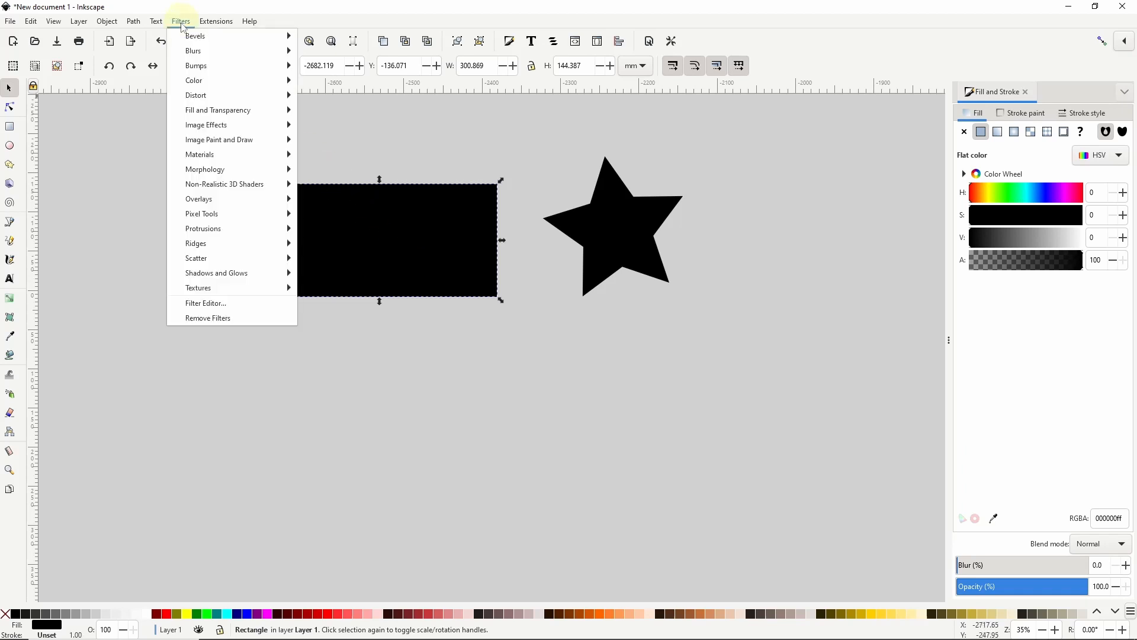
mouse_move(232, 288)
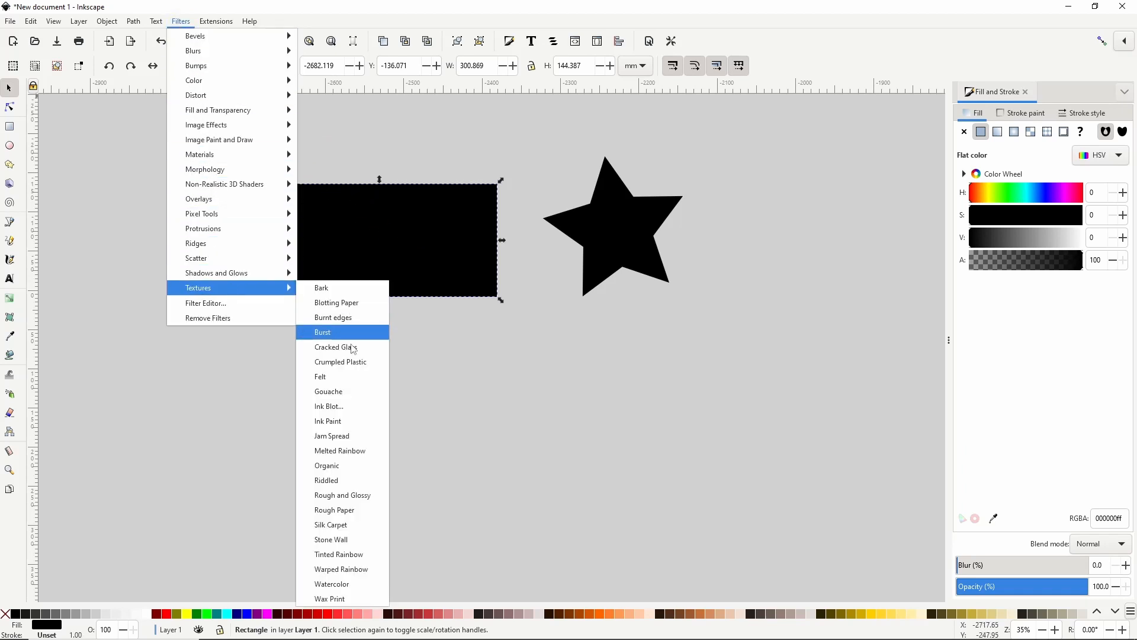
click(335, 585)
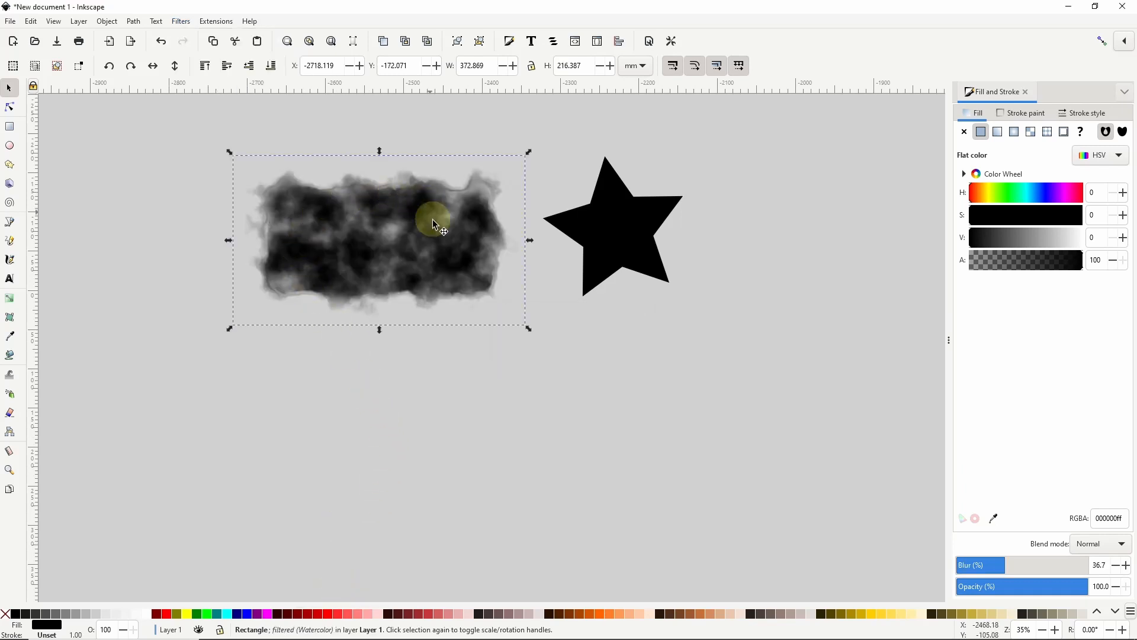
Apply the Watercolor texture filter to the black star
click(623, 224)
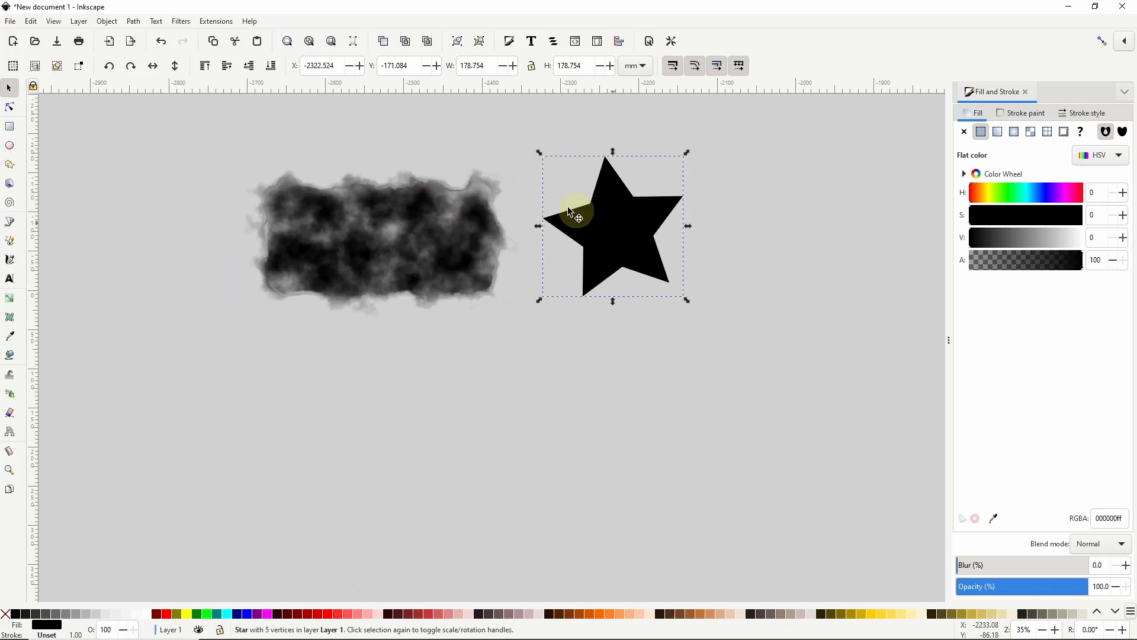
click(196, 24)
mouse_move(206, 288)
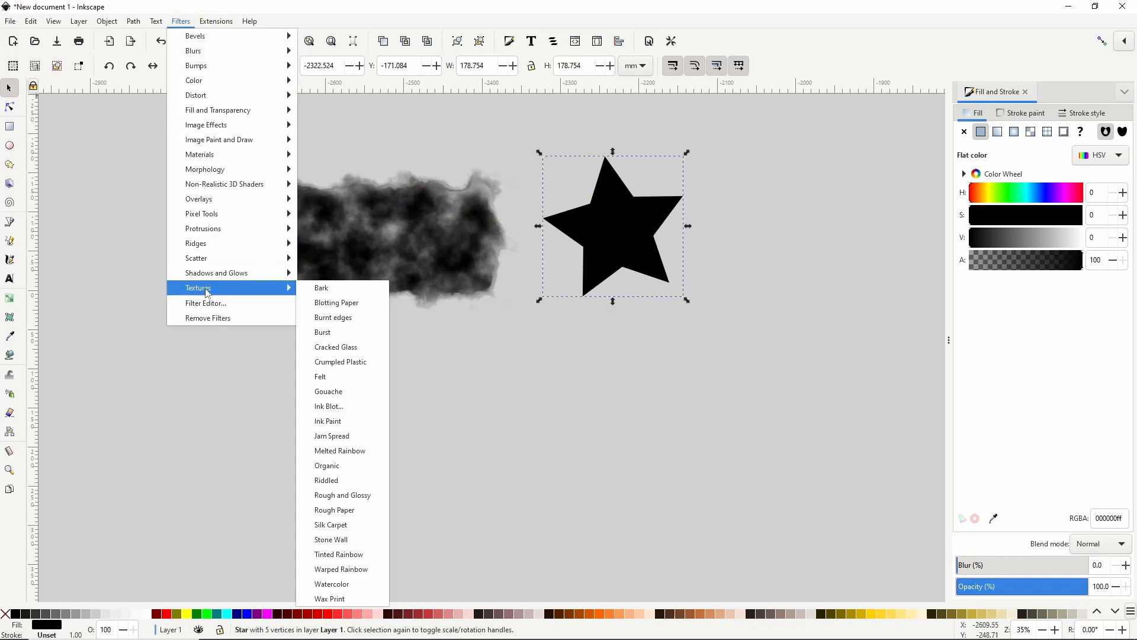
click(347, 583)
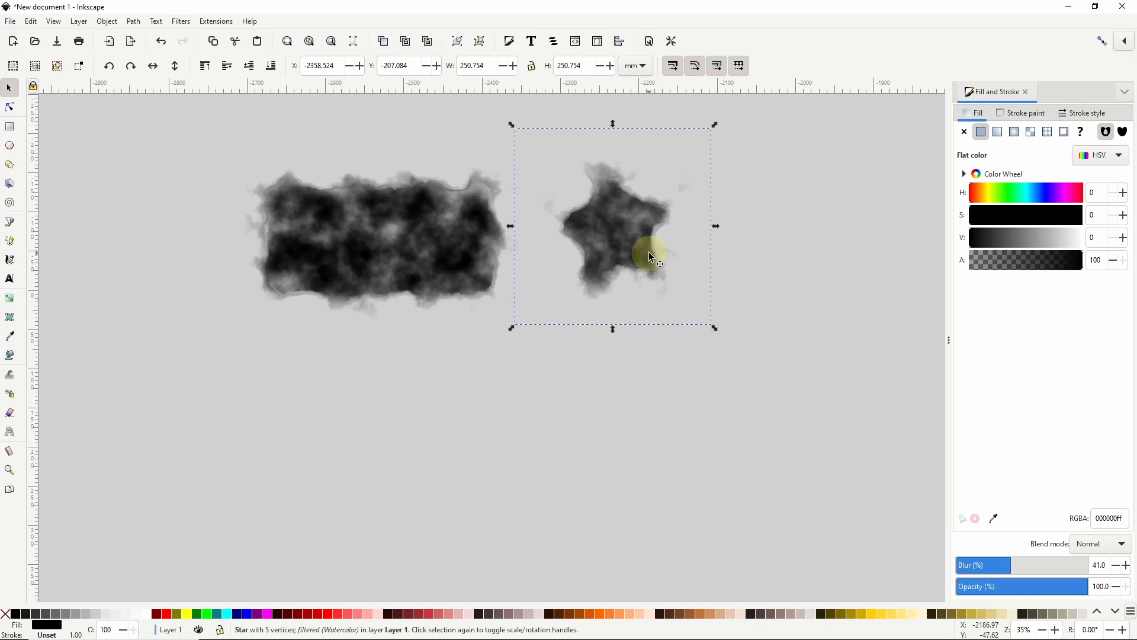
In the Filter Editor, set the star's Watercolor Gaussian Blur standard deviation to 2.90 and the Displacement Map scale to 0
click(180, 22)
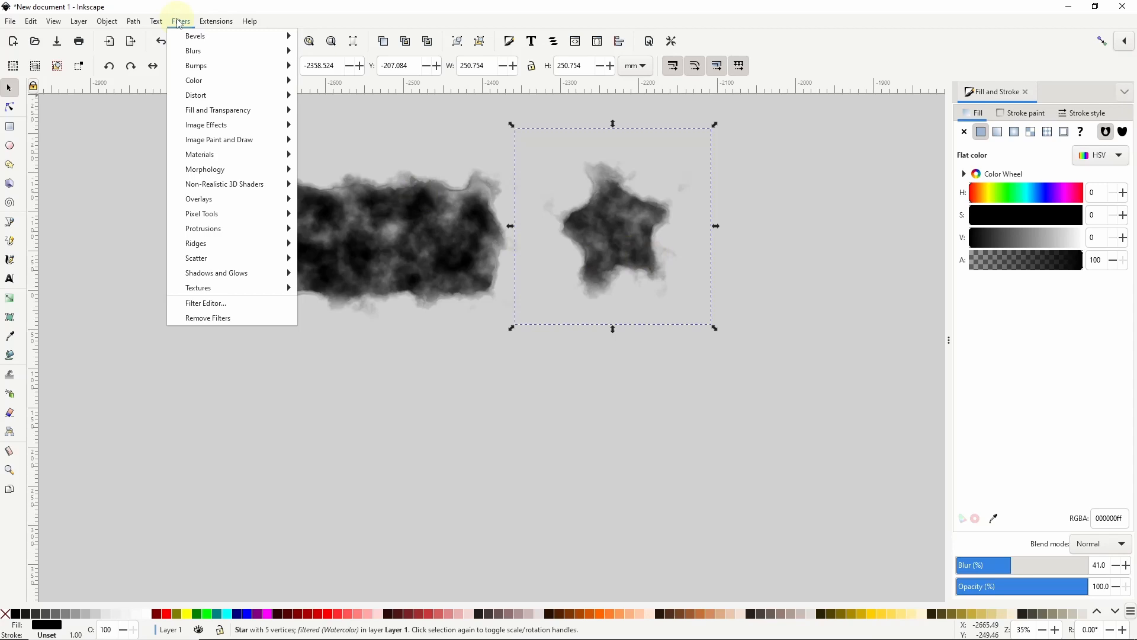
click(226, 307)
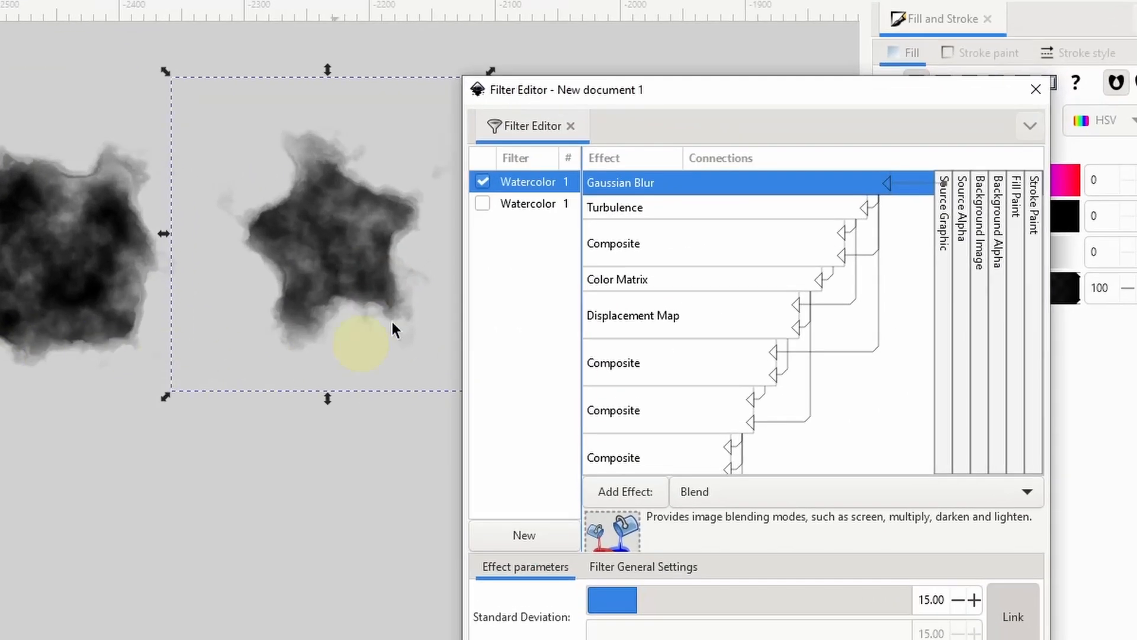
drag(558, 95, 609, 33)
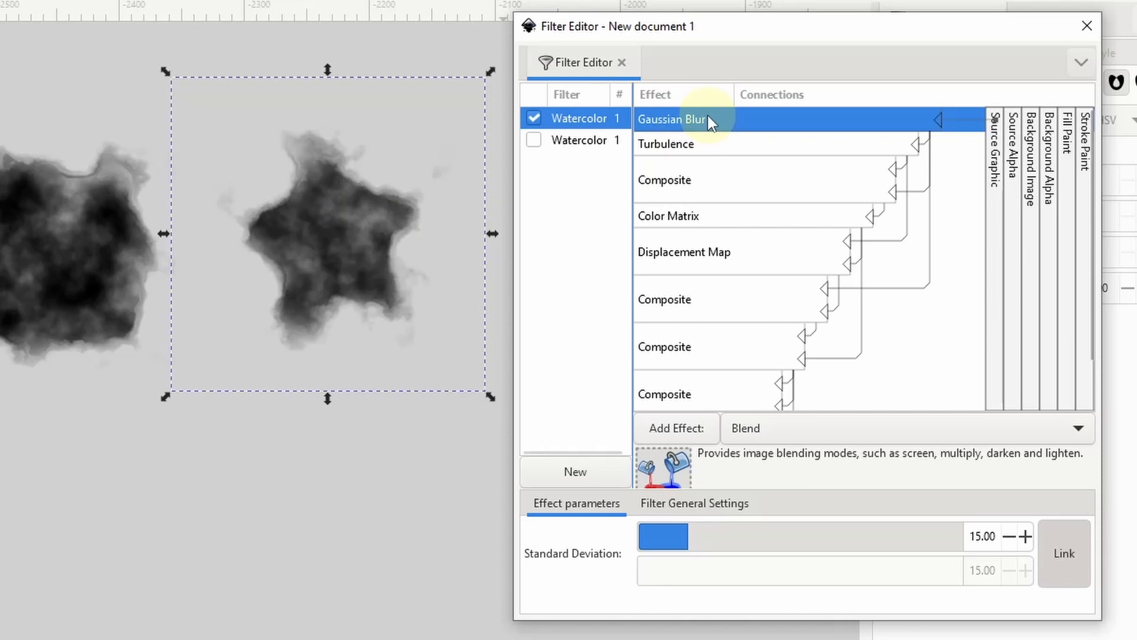
scroll(696, 237, down, 1)
scroll(696, 237, down, 1)
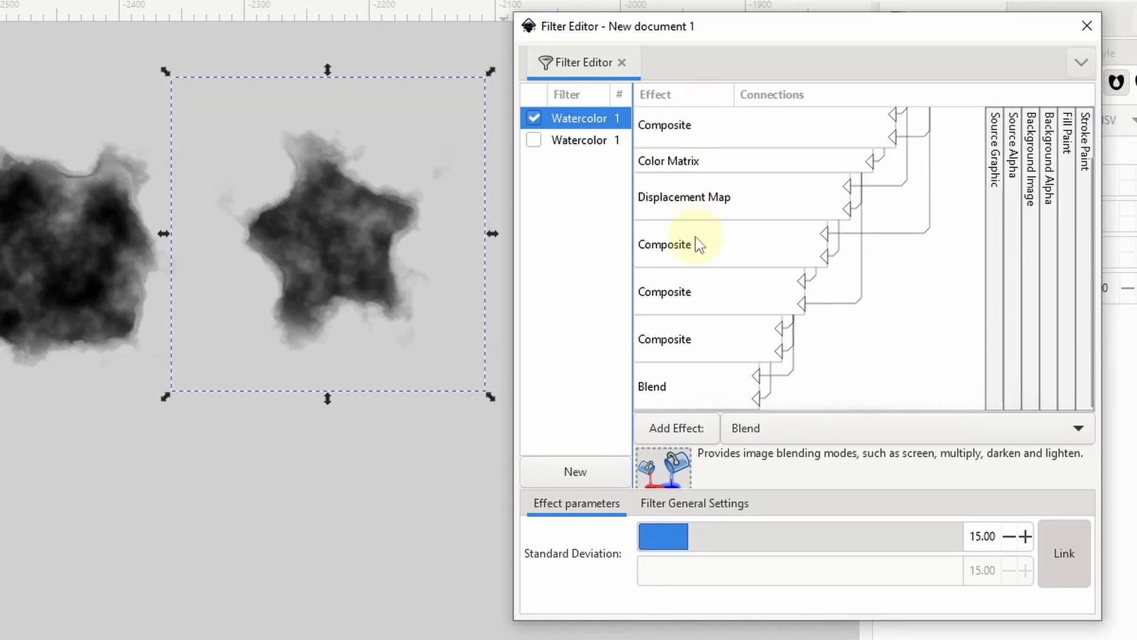
scroll(790, 311, up, 2)
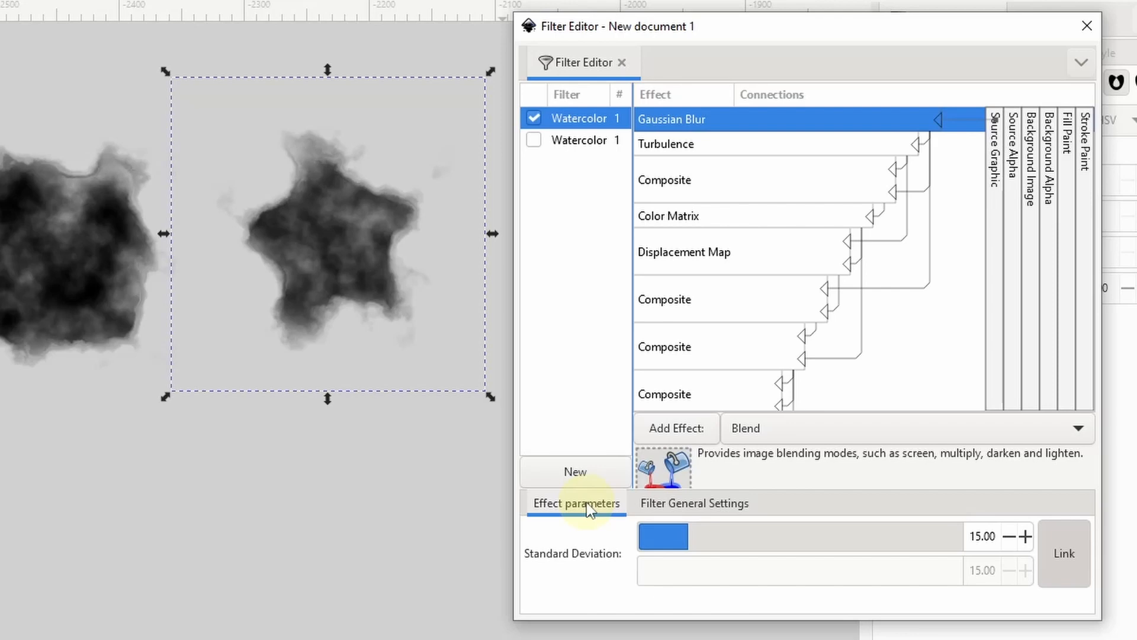
click(684, 539)
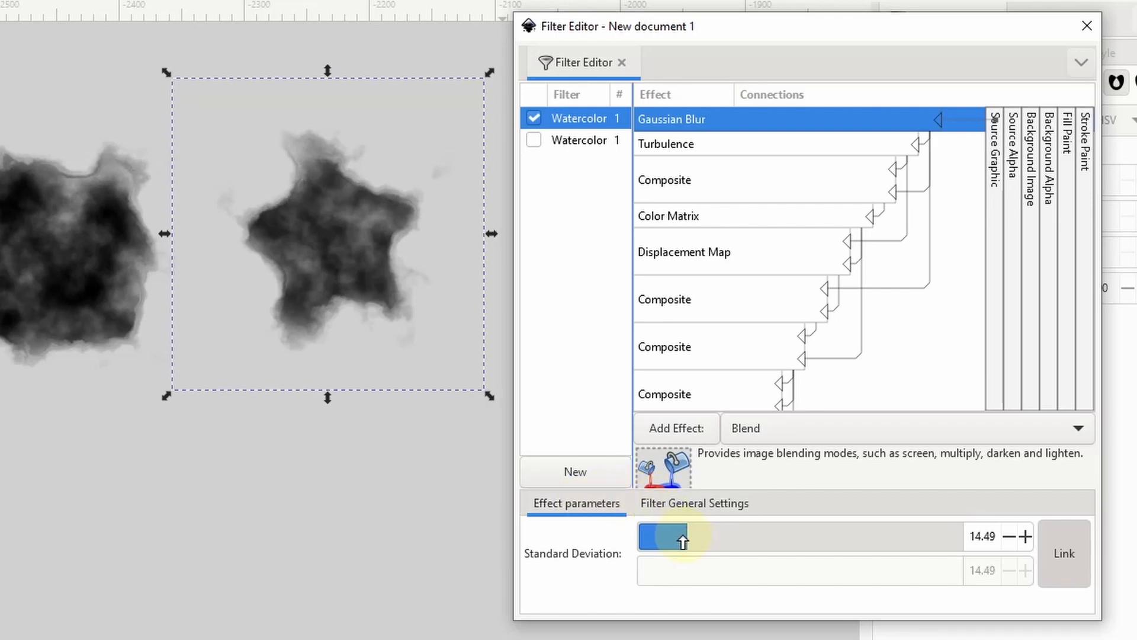
drag(684, 540, 646, 538)
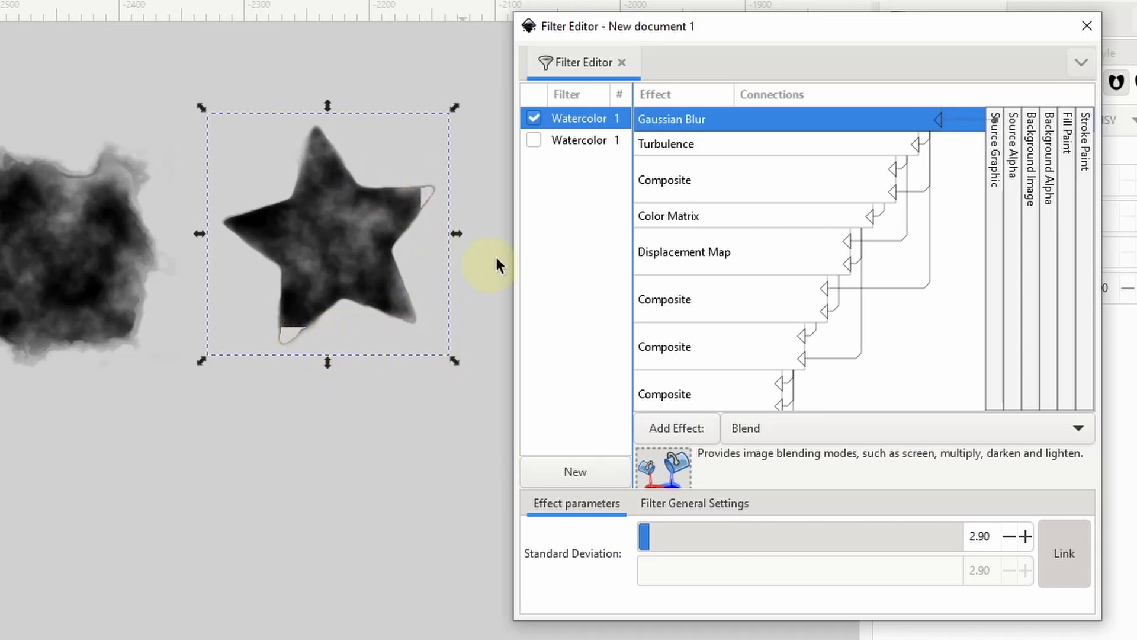
click(714, 251)
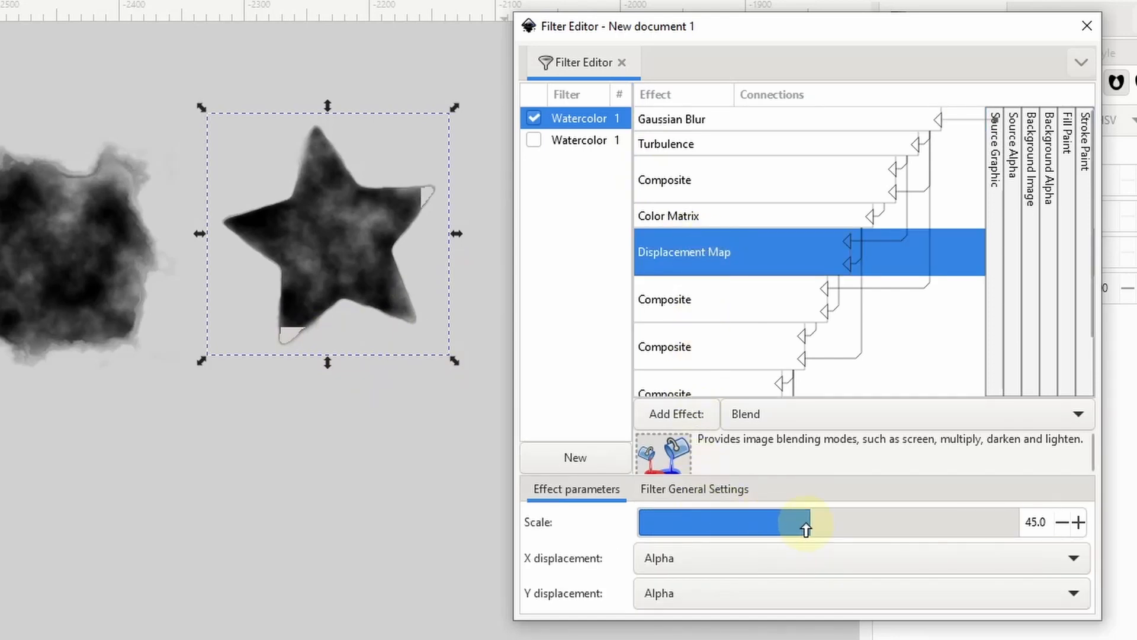
drag(806, 529, 622, 516)
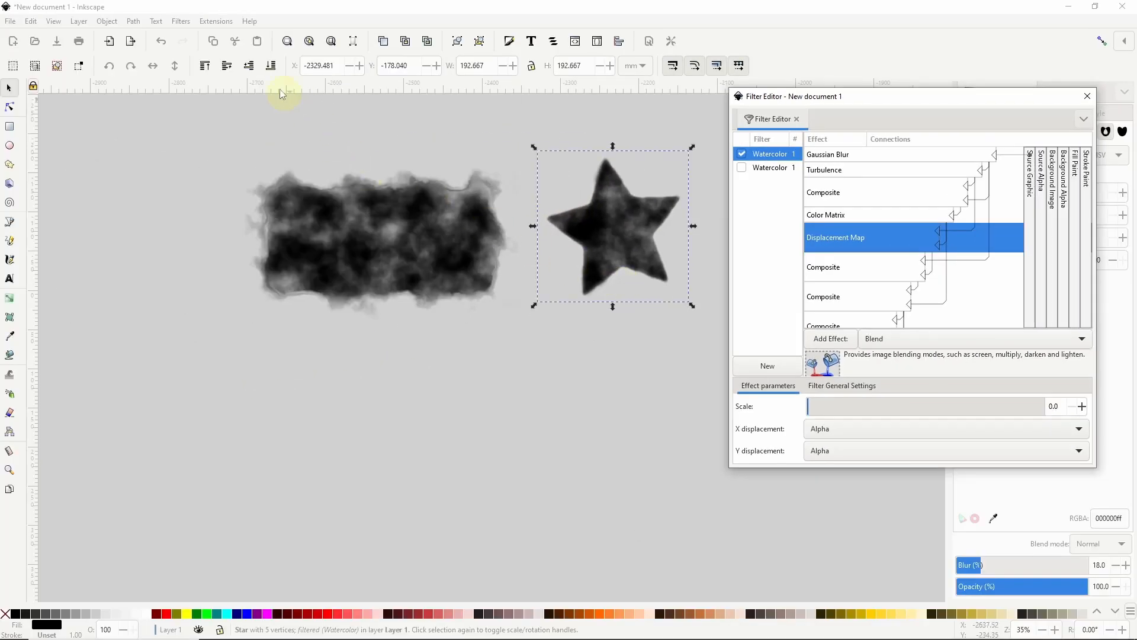
Apply the Roughen distortion filter to the star with Fractal noise, horizontal frequency 176.36, vertical frequency 240.46 and intensity 4.2, using the live preview
click(186, 23)
click(186, 22)
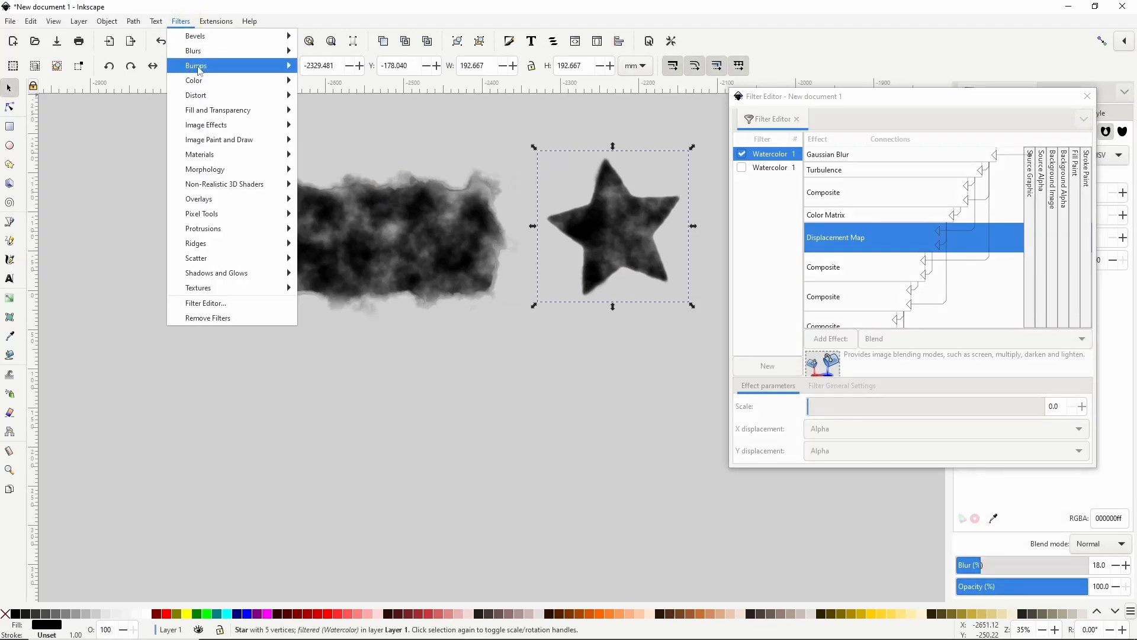
mouse_move(260, 96)
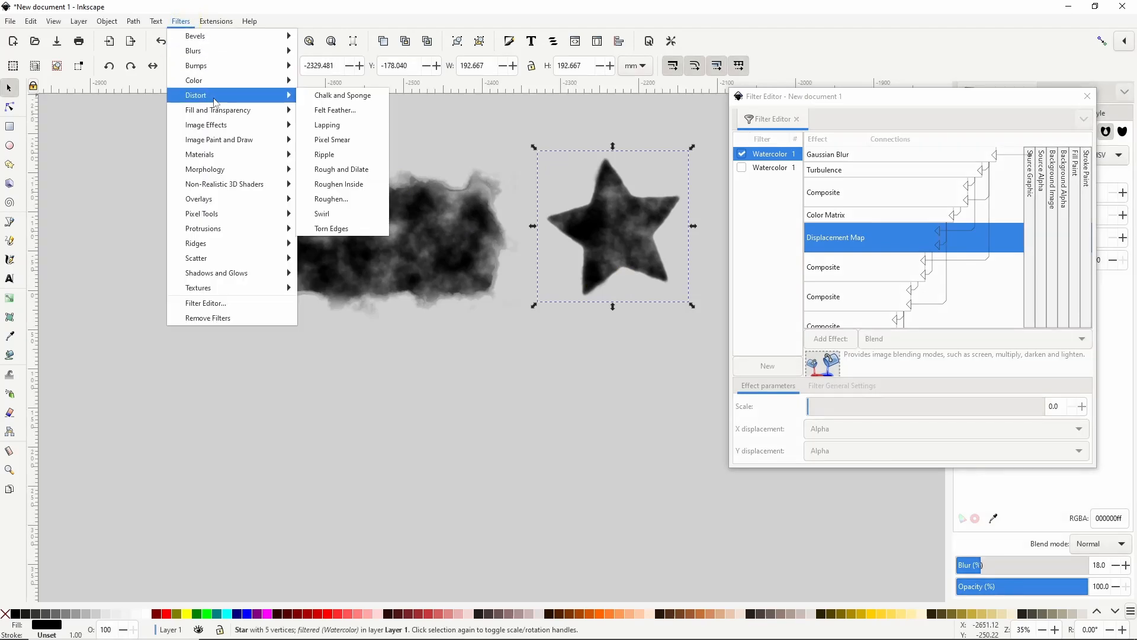
click(357, 199)
drag(231, 87, 412, 144)
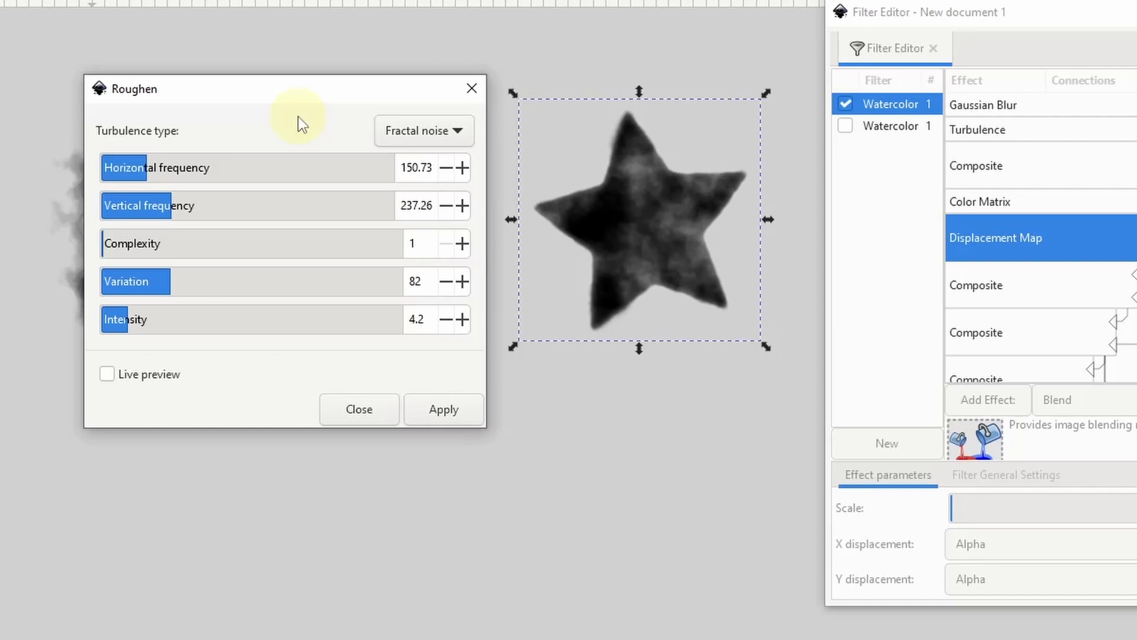
click(151, 379)
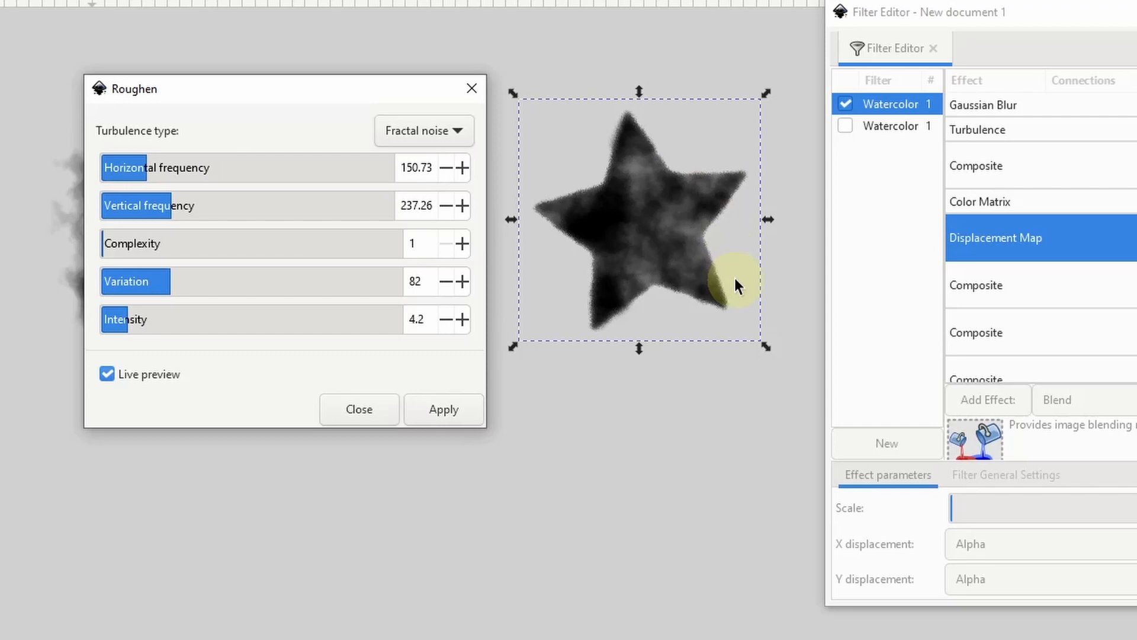
click(414, 131)
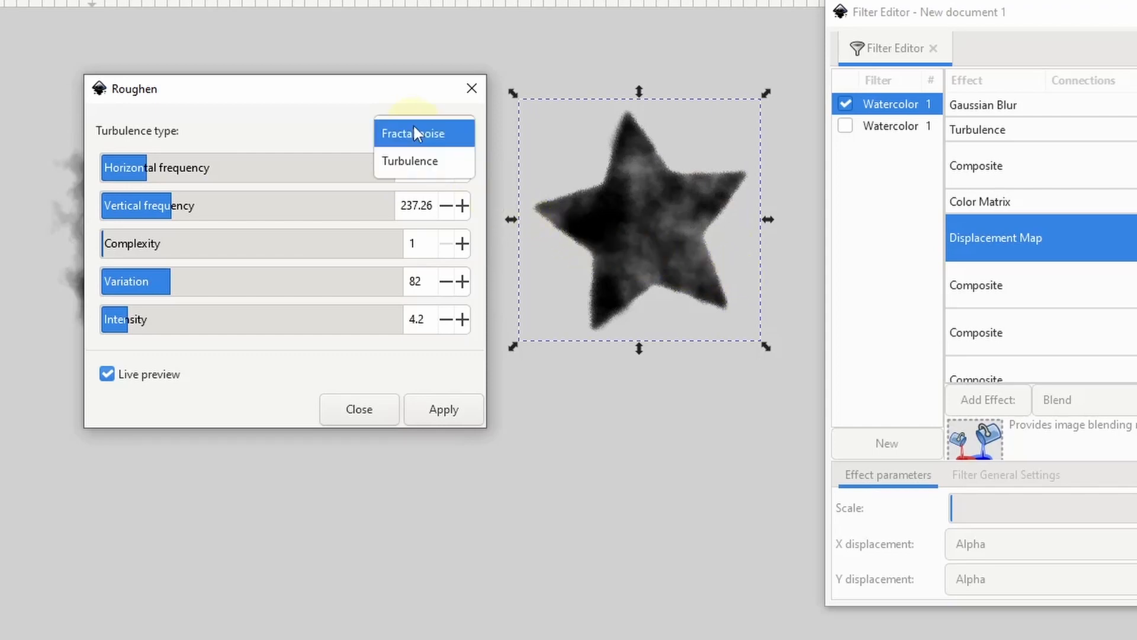
click(414, 133)
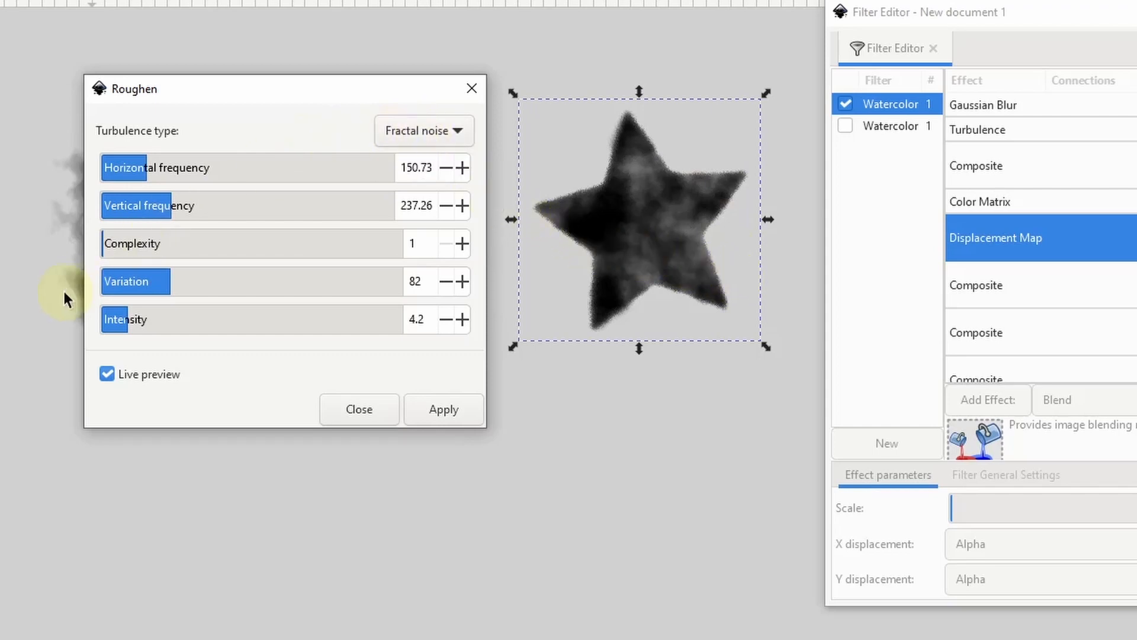
drag(134, 320, 126, 314)
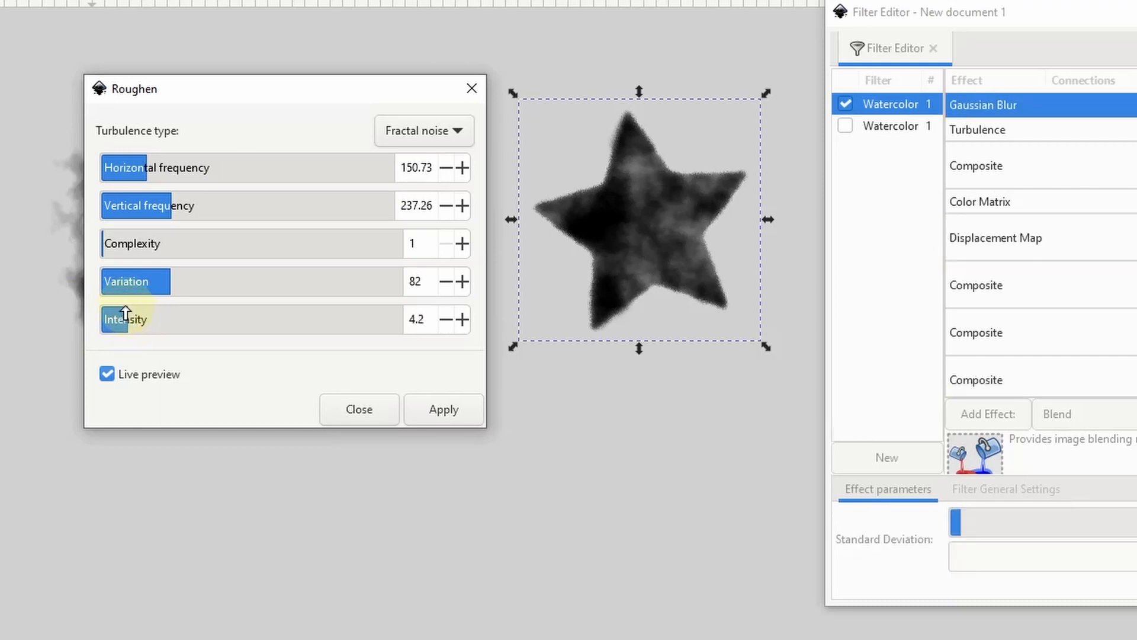
drag(119, 167, 169, 203)
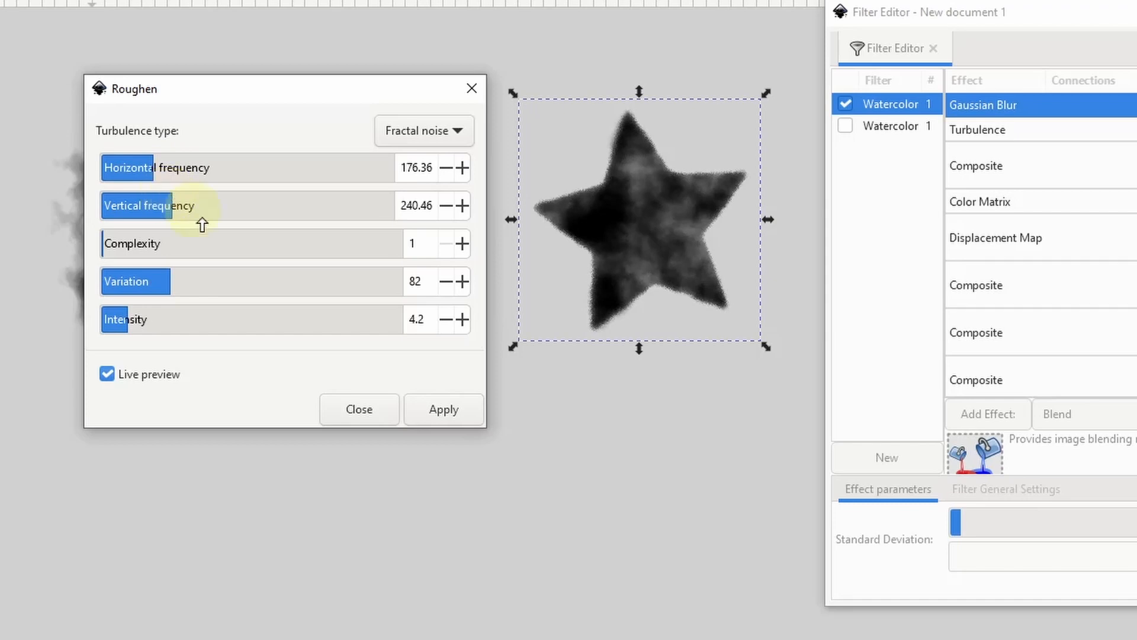
click(444, 408)
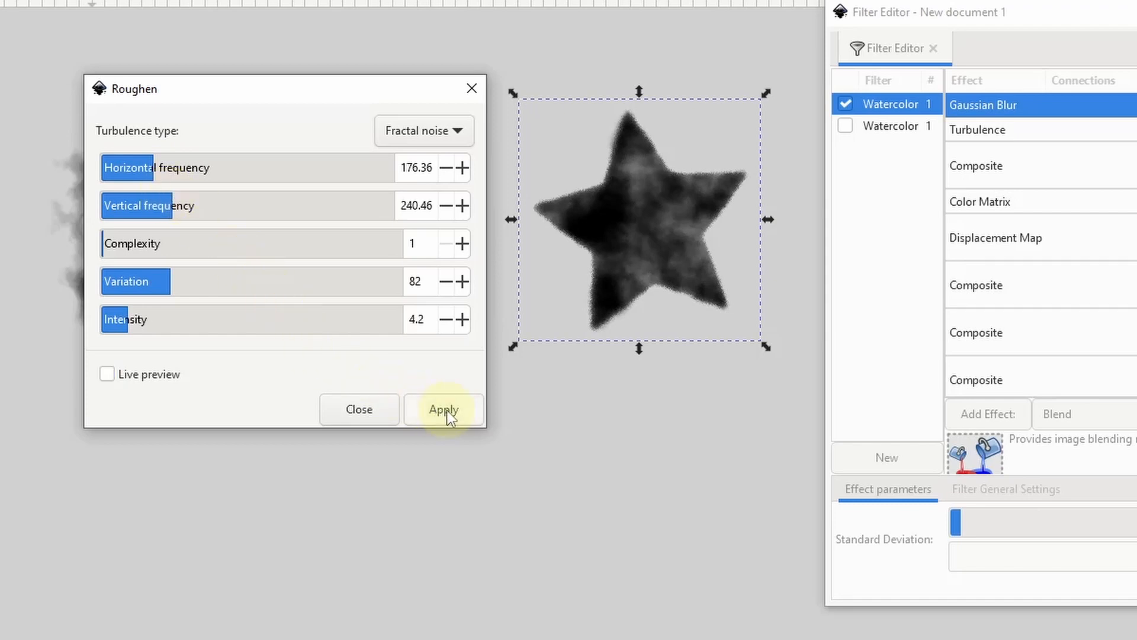
click(363, 409)
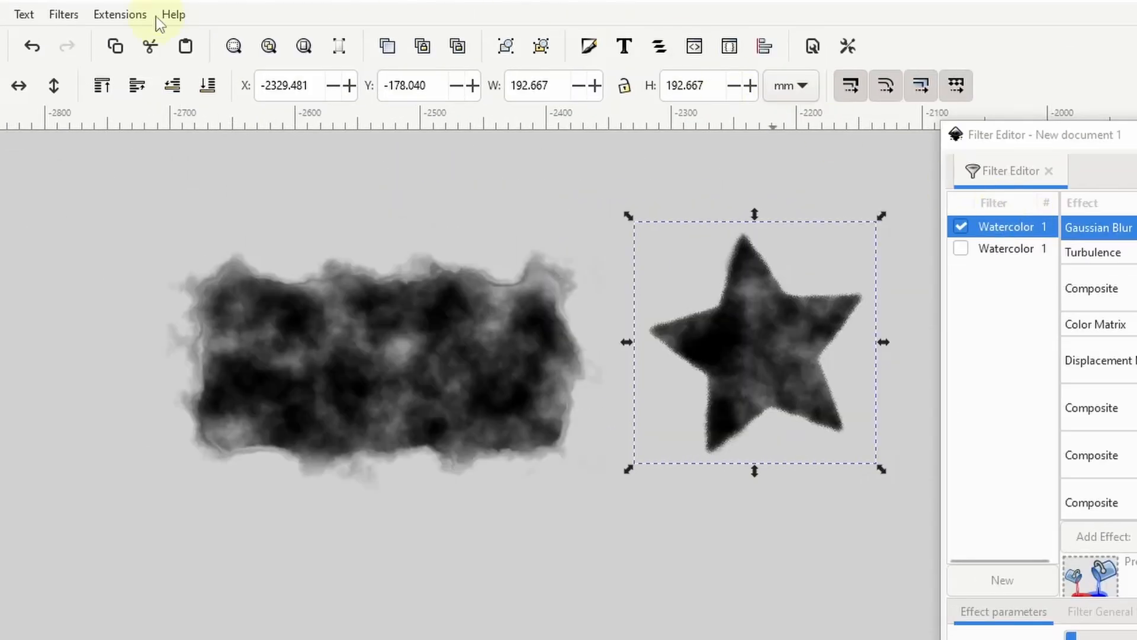
Rename the star's modified filter as New Watercolor in the Filter Editor
click(62, 13)
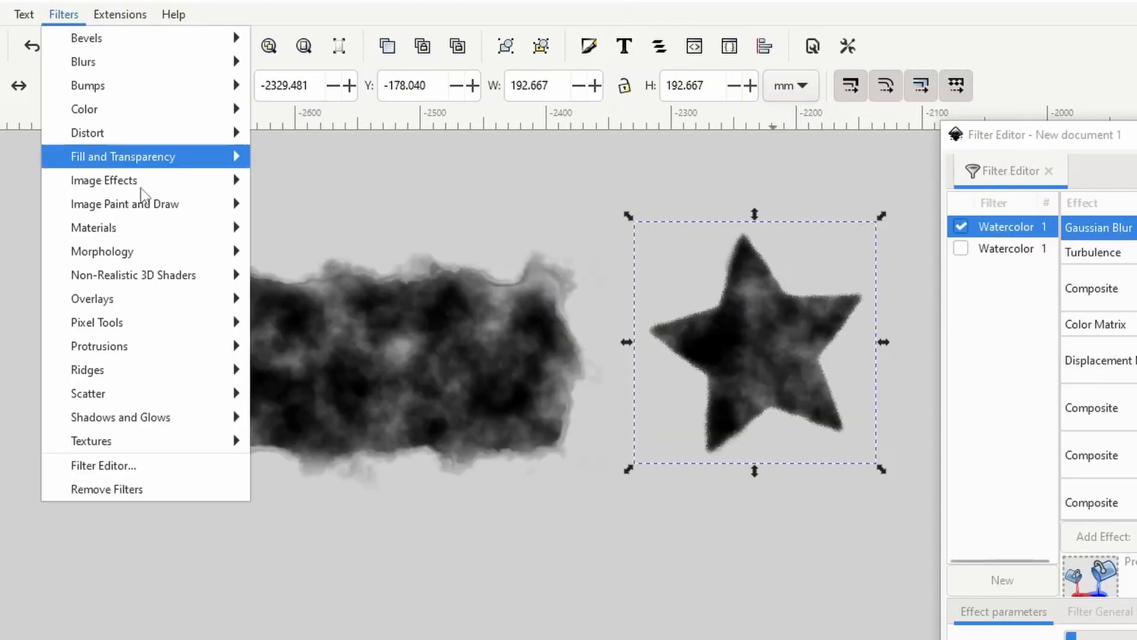
click(586, 27)
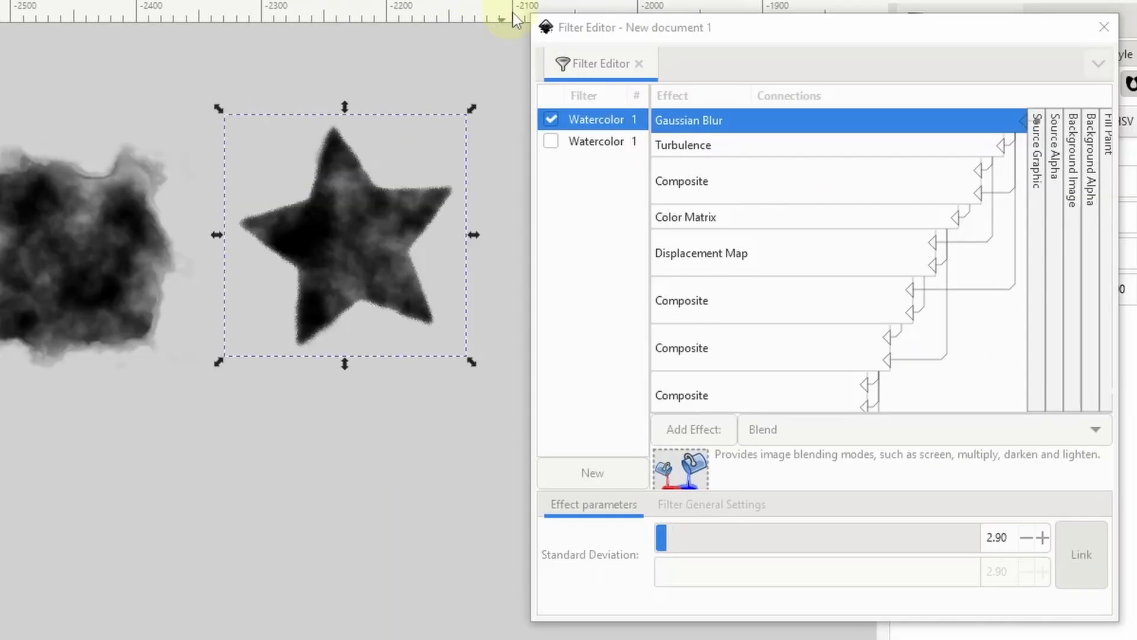
scroll(745, 279, down, 5)
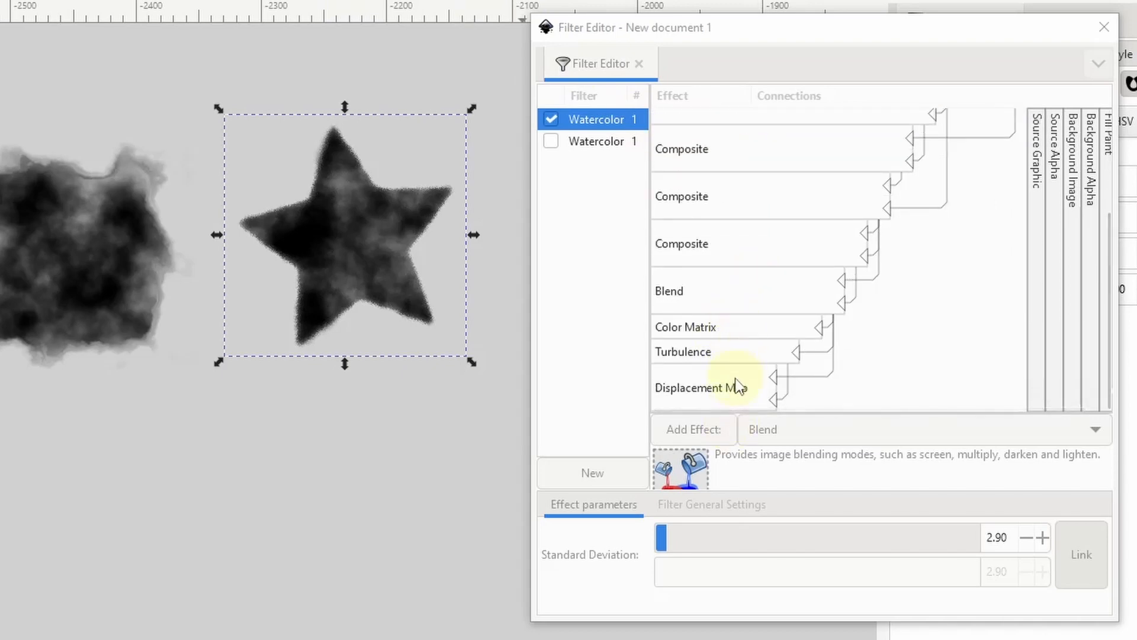
click(606, 129)
text(New)
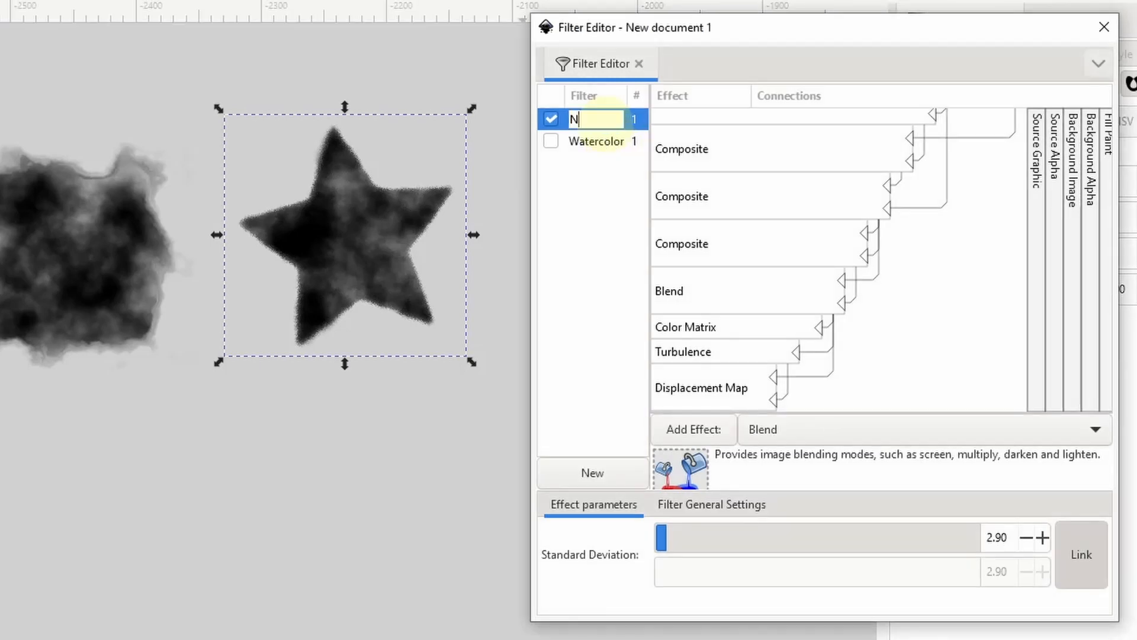
text( Watercolor)
key(Return)
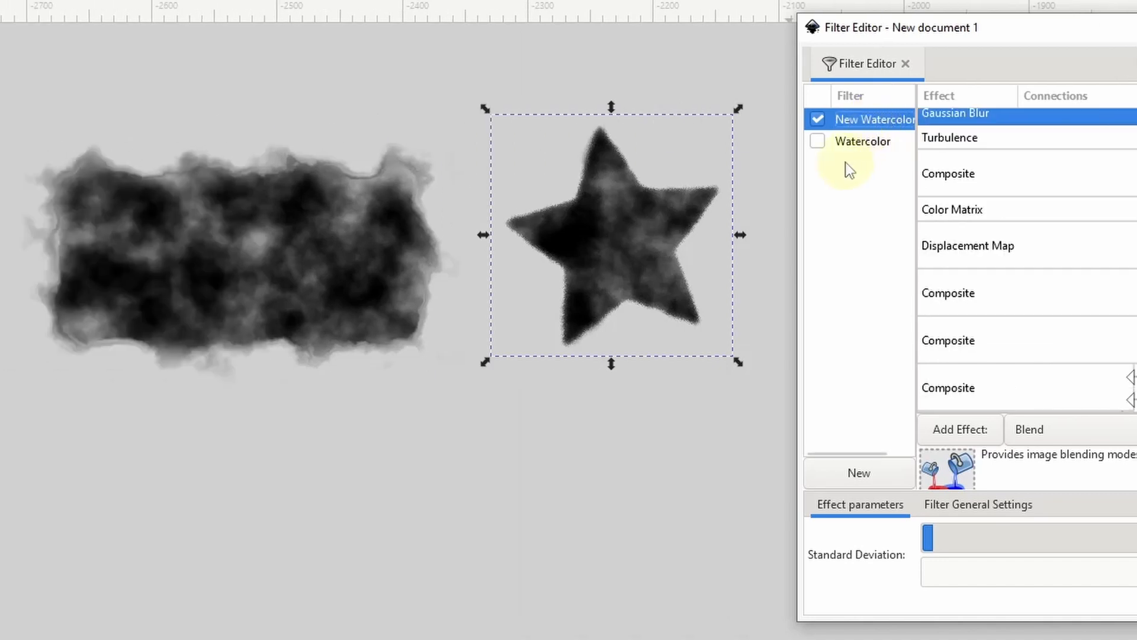
Assign the New Watercolor filter to the rectangle and fill it with red (ff2a2a)
click(321, 249)
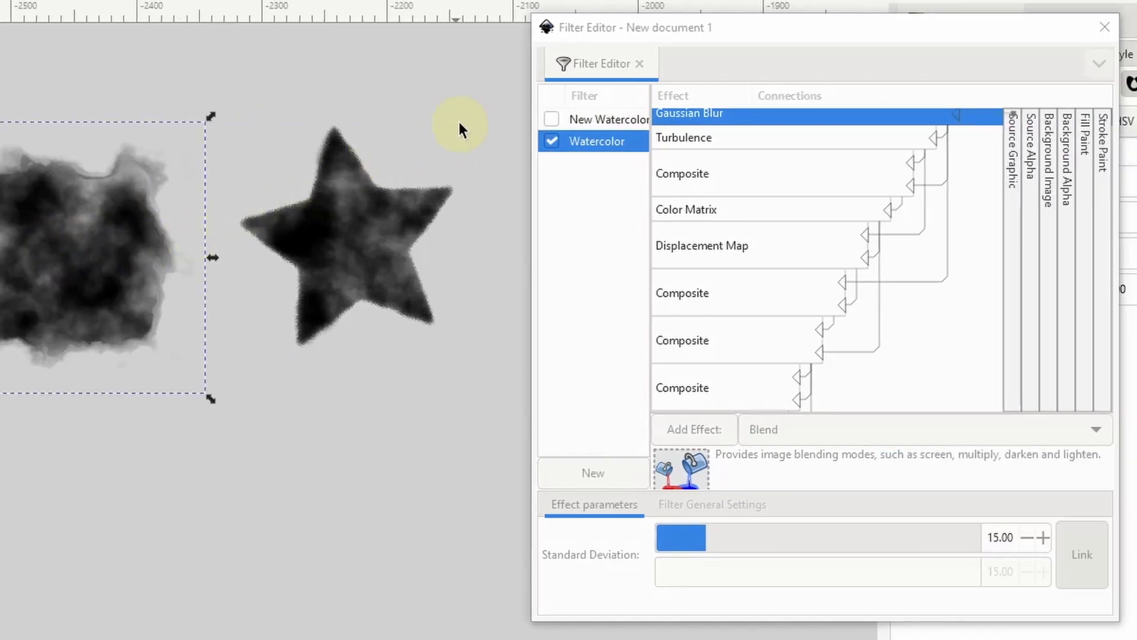
click(551, 120)
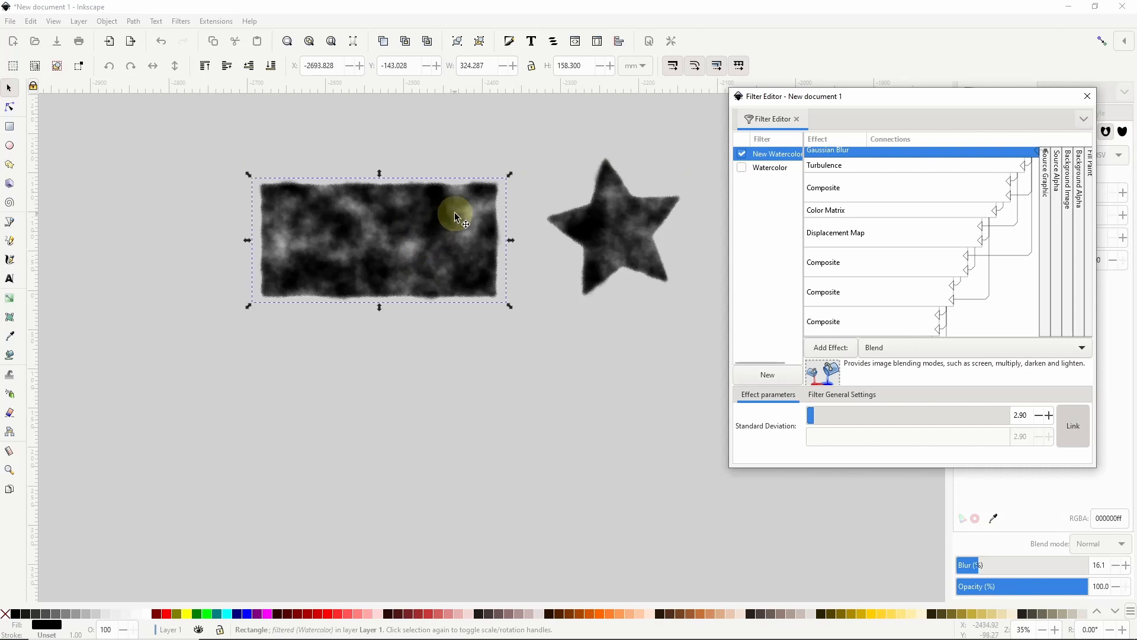
click(343, 616)
Fill the star with Blue (#0000FF) and move the red rectangle about 67 mm left and 33 mm down
click(614, 222)
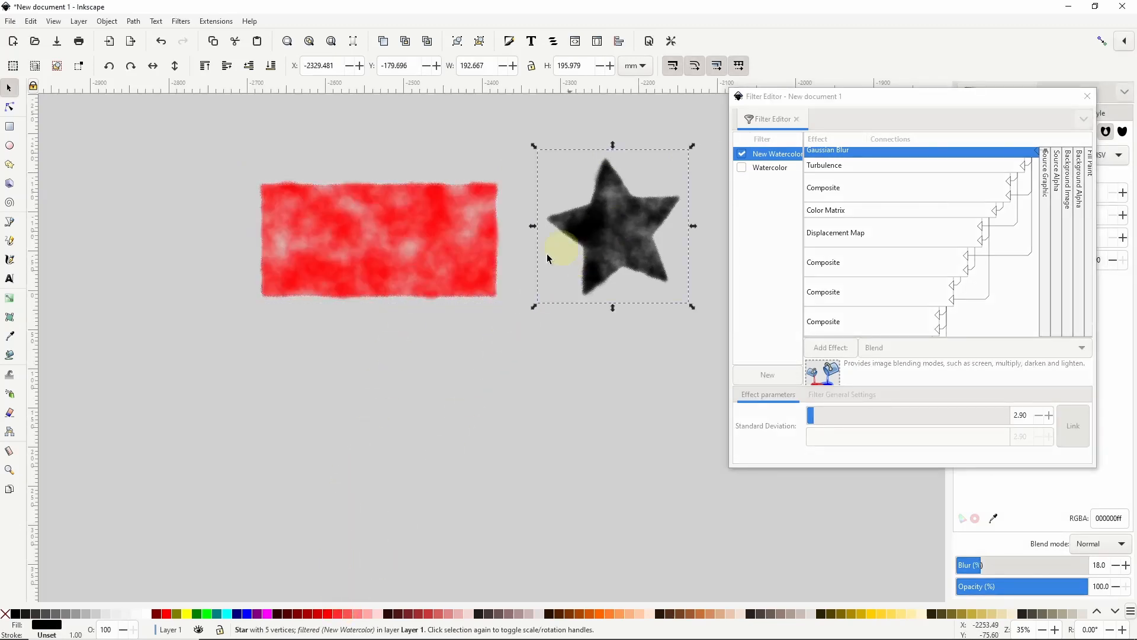
click(249, 614)
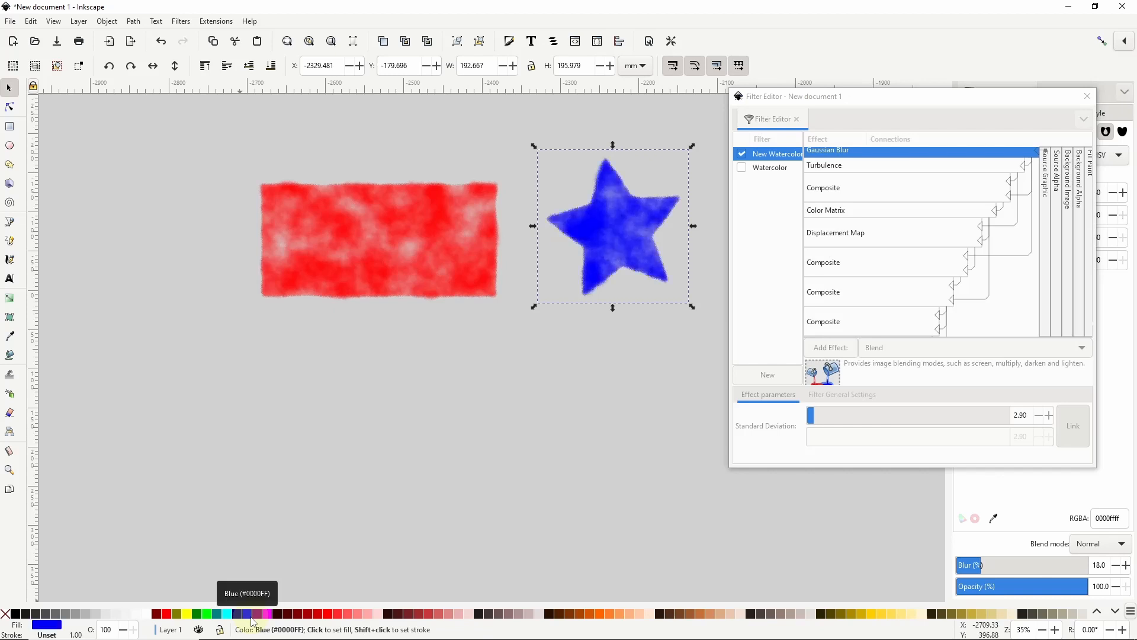
drag(462, 238, 395, 265)
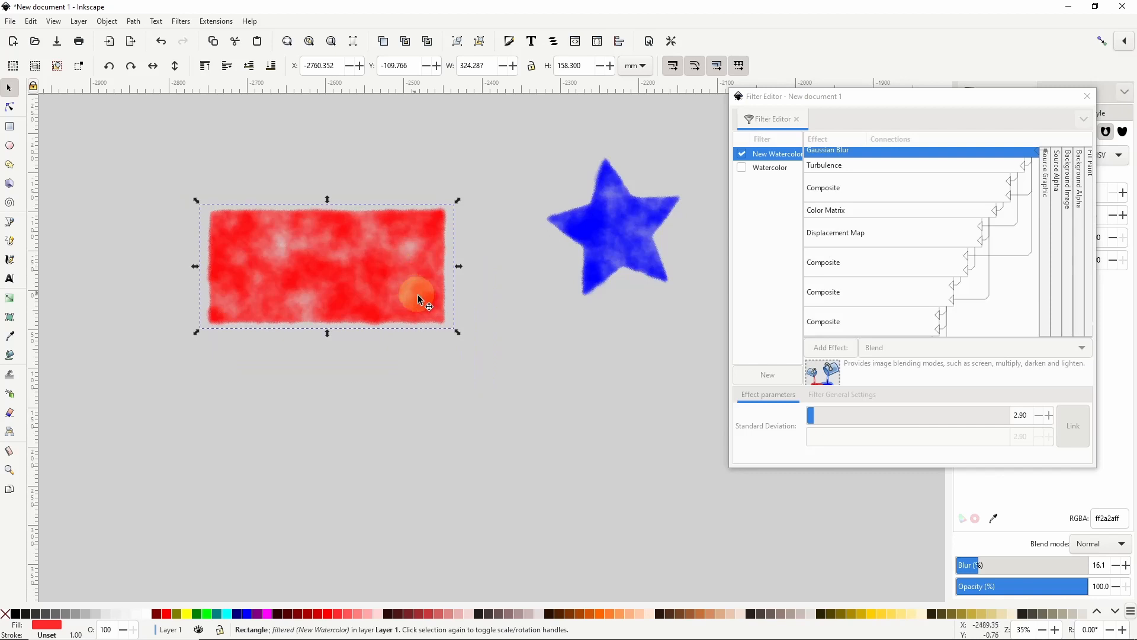
Enlarge the red rectangle to about 330 by 164 mm and move it about 20 mm up
drag(457, 332, 461, 334)
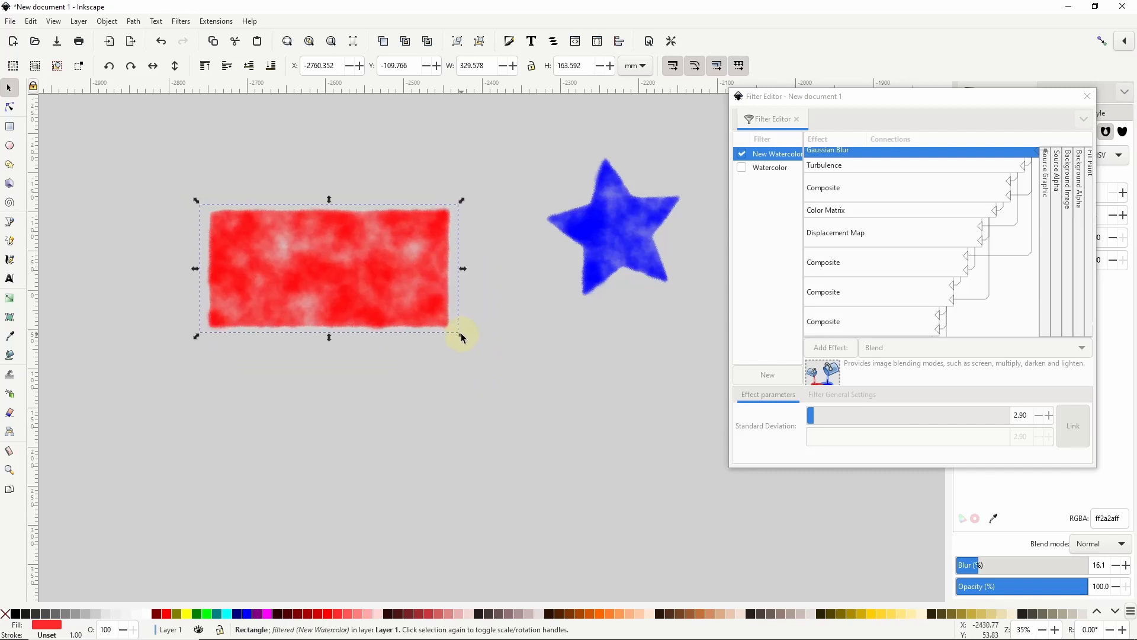
mouse_move(380, 281)
mouse_down()
mouse_move(408, 297)
mouse_move(409, 270)
mouse_move(378, 266)
mouse_up()
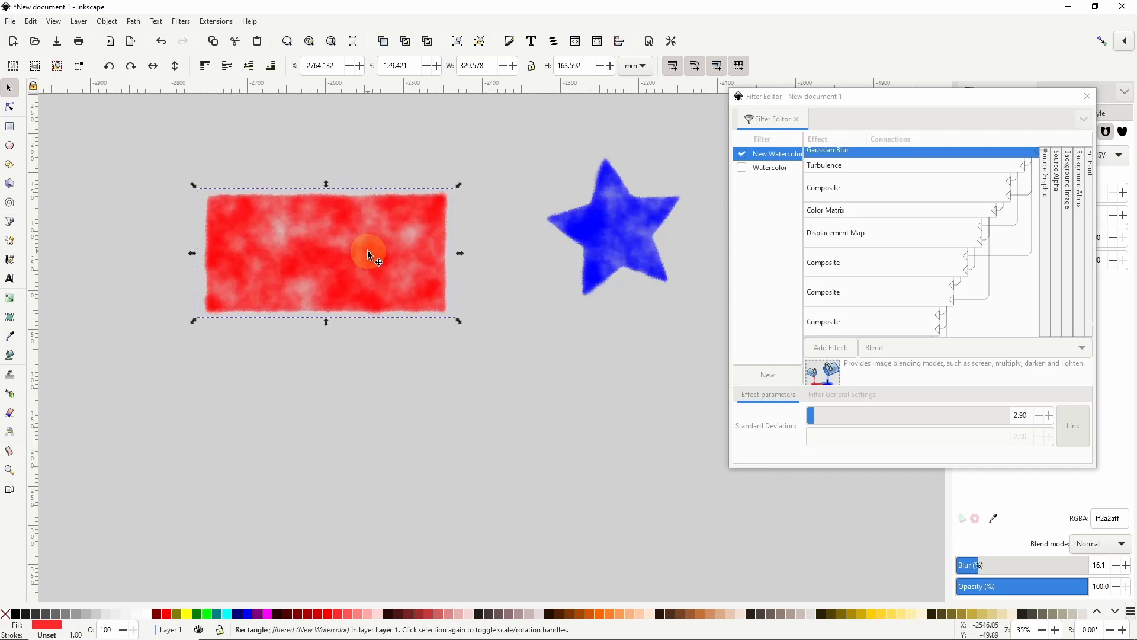
Draw a small rectangle about 53 by 23 mm below the red one, fill it black and assign the New Watercolor filter
click(10, 126)
drag(456, 340, 498, 358)
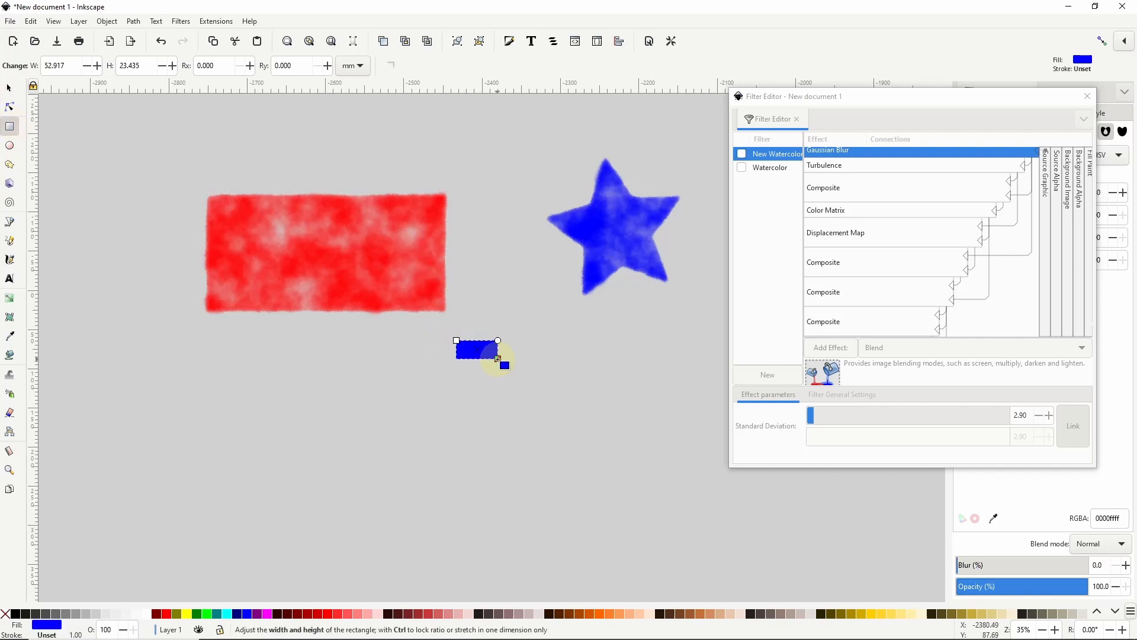
click(16, 614)
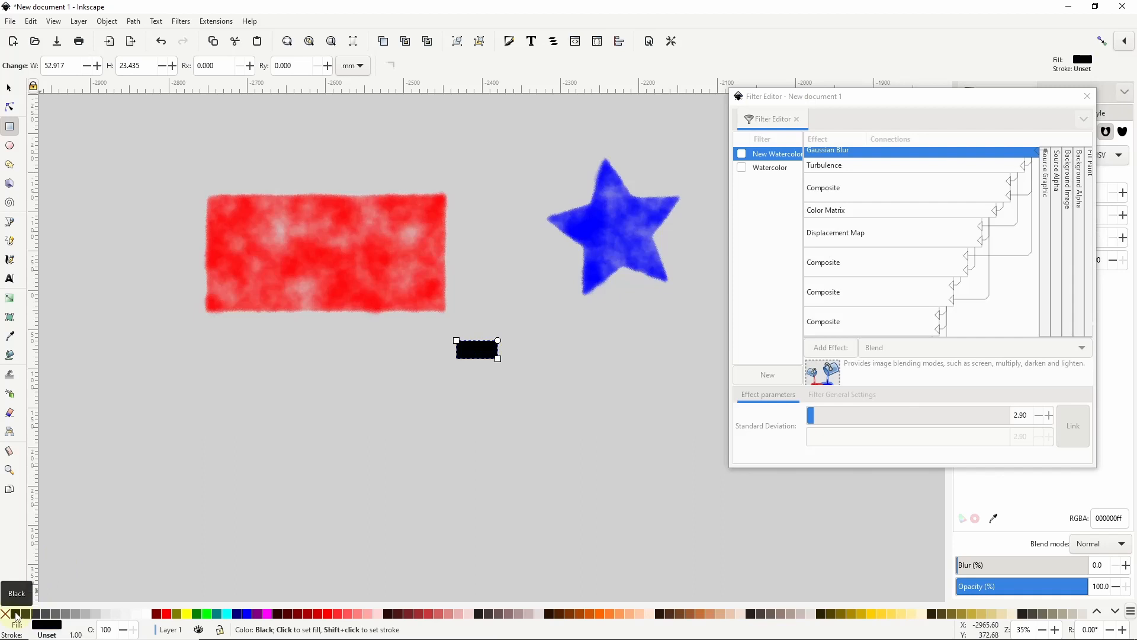
click(741, 154)
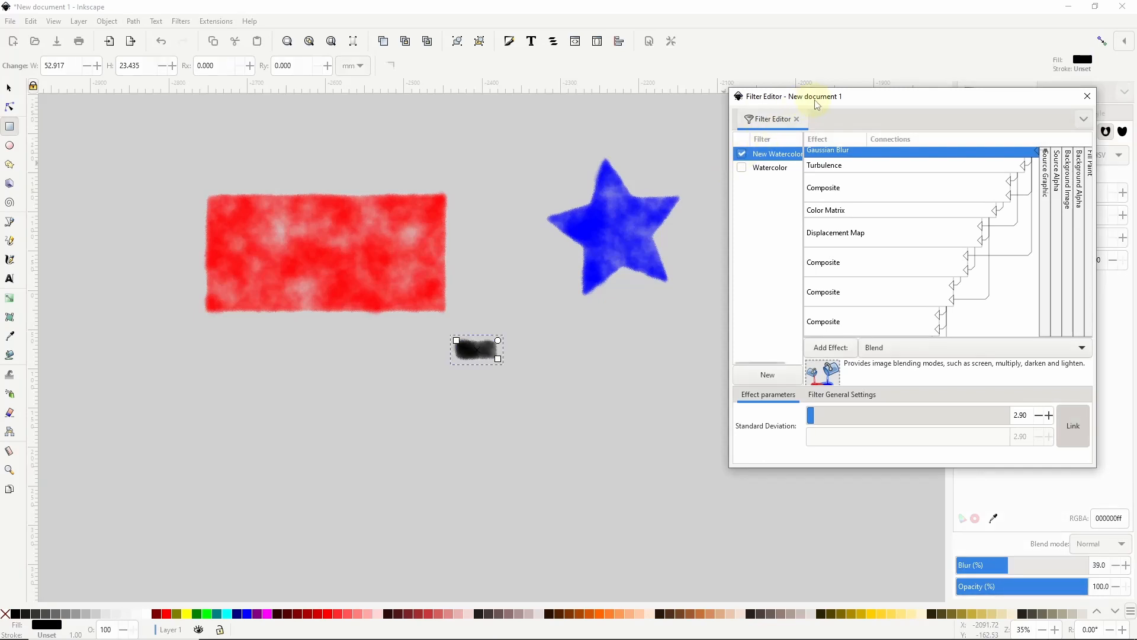
click(1087, 96)
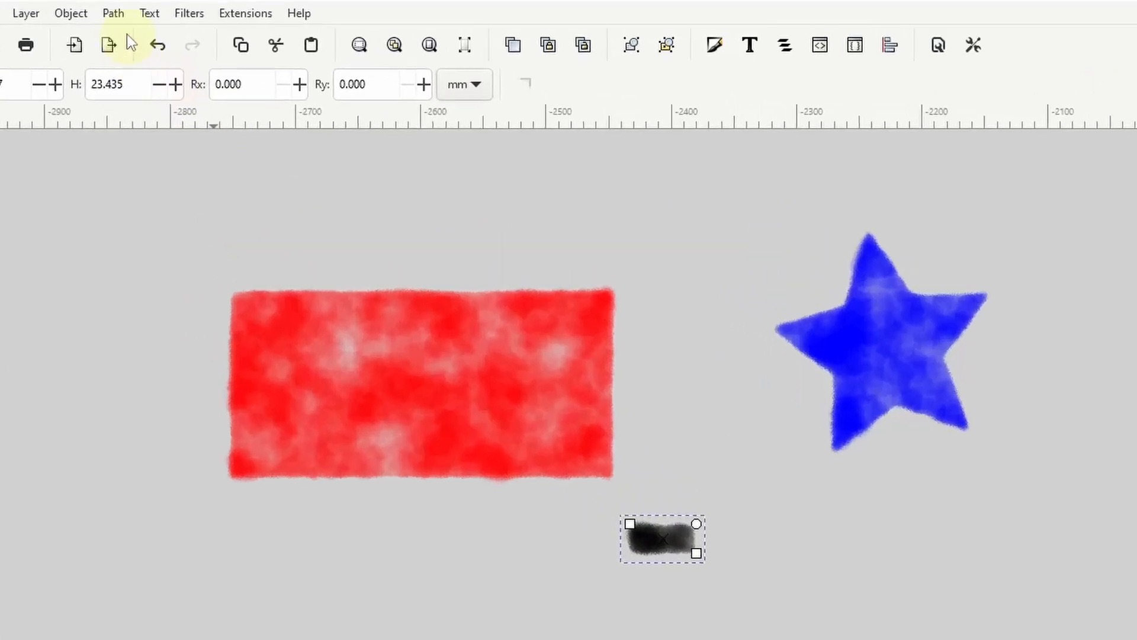
Convert the small black rectangle to a path and taper its right end by scaling its two right nodes closer together vertically
click(134, 21)
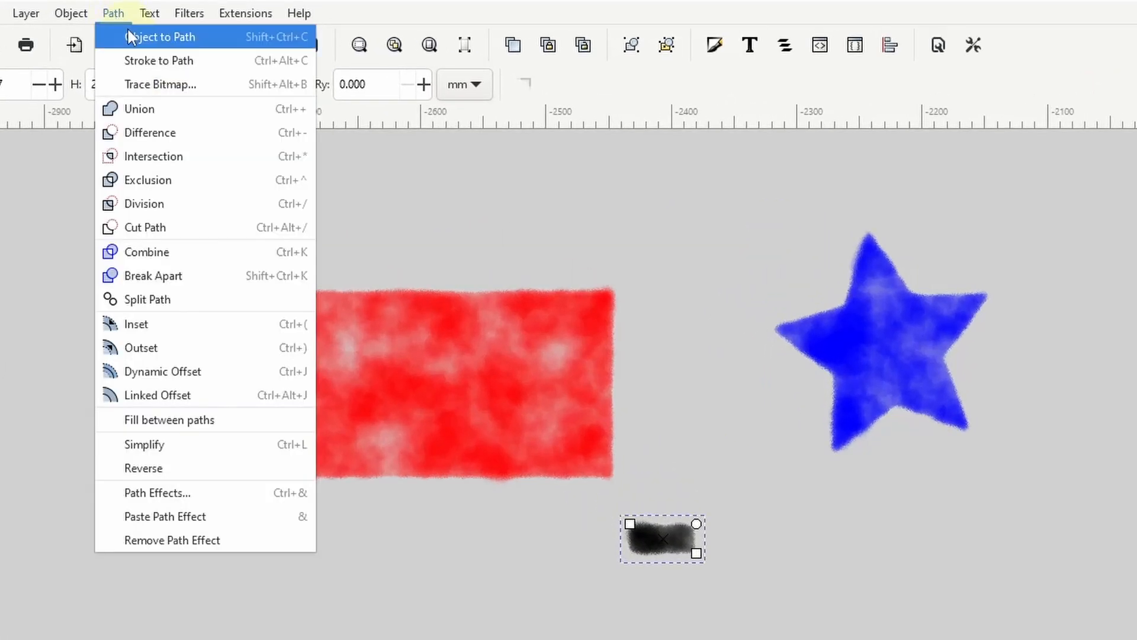
click(128, 31)
click(10, 108)
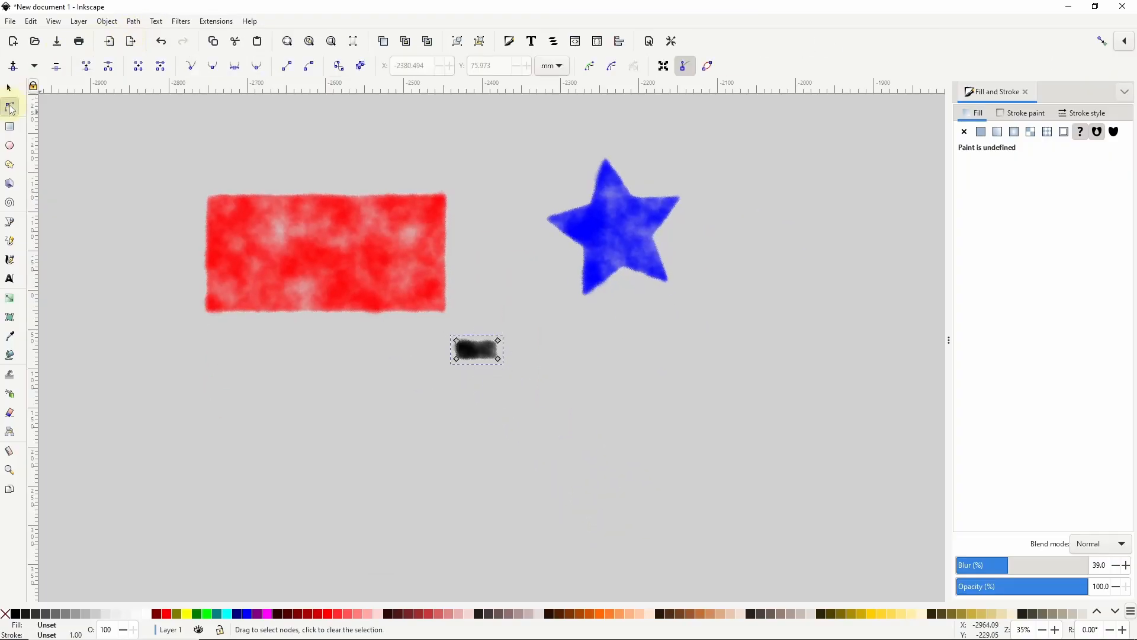
drag(483, 303, 518, 369)
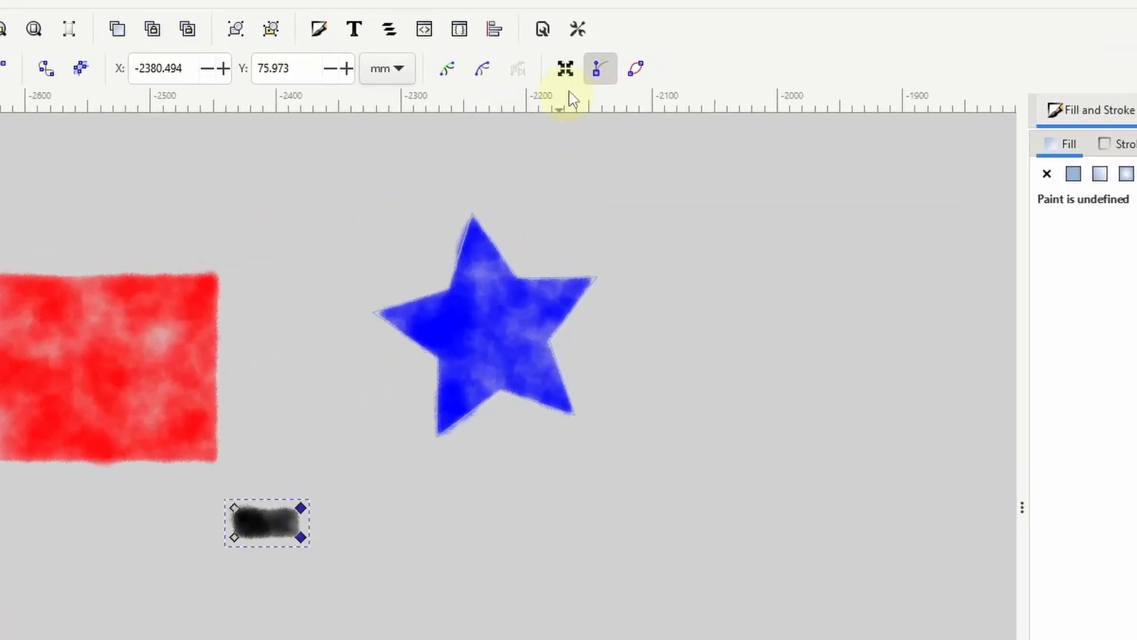
click(664, 66)
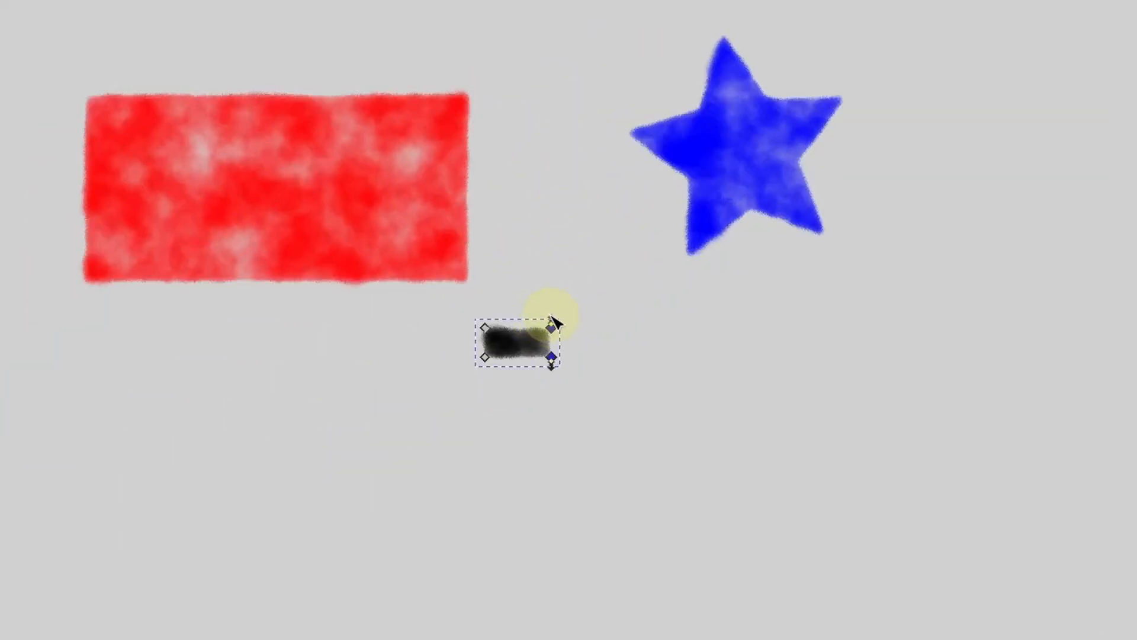
drag(551, 317, 558, 324)
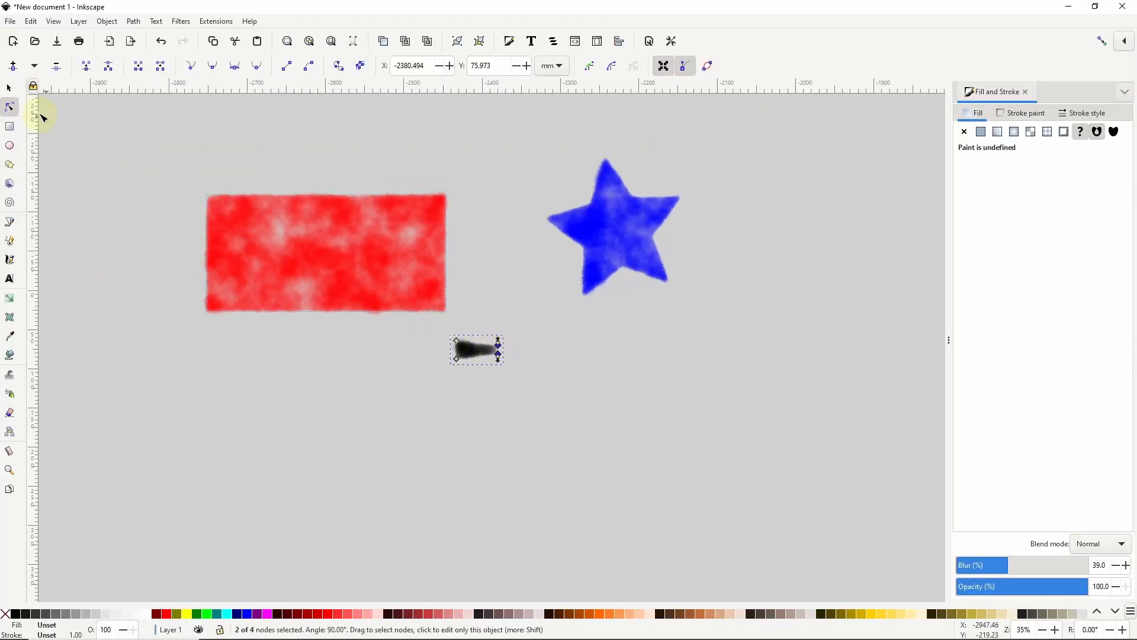
Copy the tapered black shape and set the Pencil tool to smoothing 30 with the Bend from clipboard shape
click(8, 89)
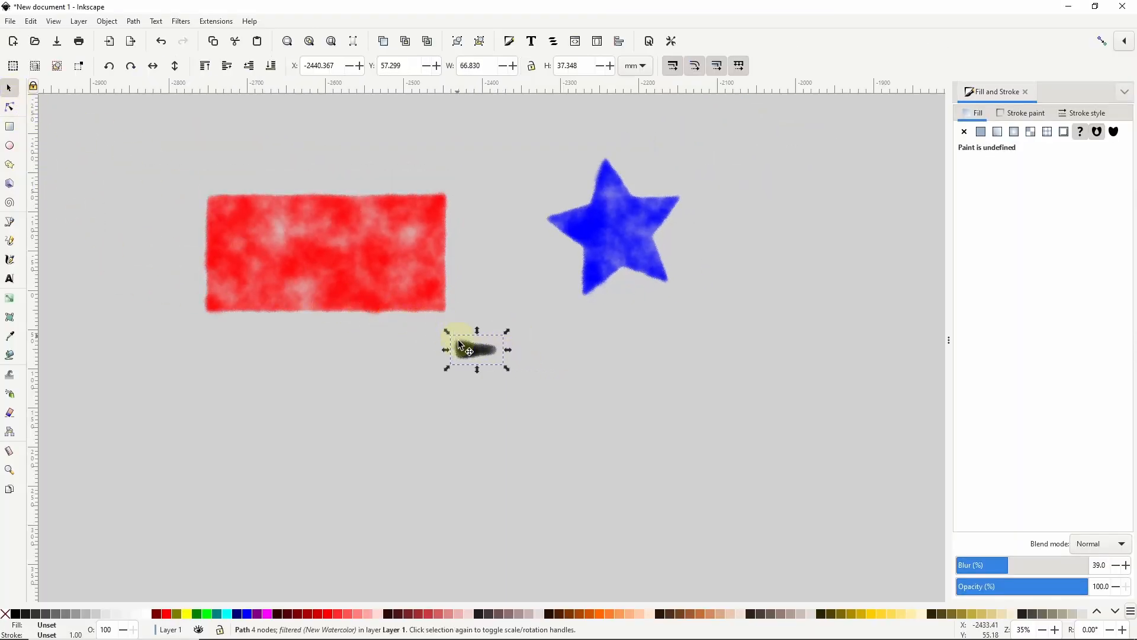
right_click(480, 353)
click(499, 375)
click(10, 241)
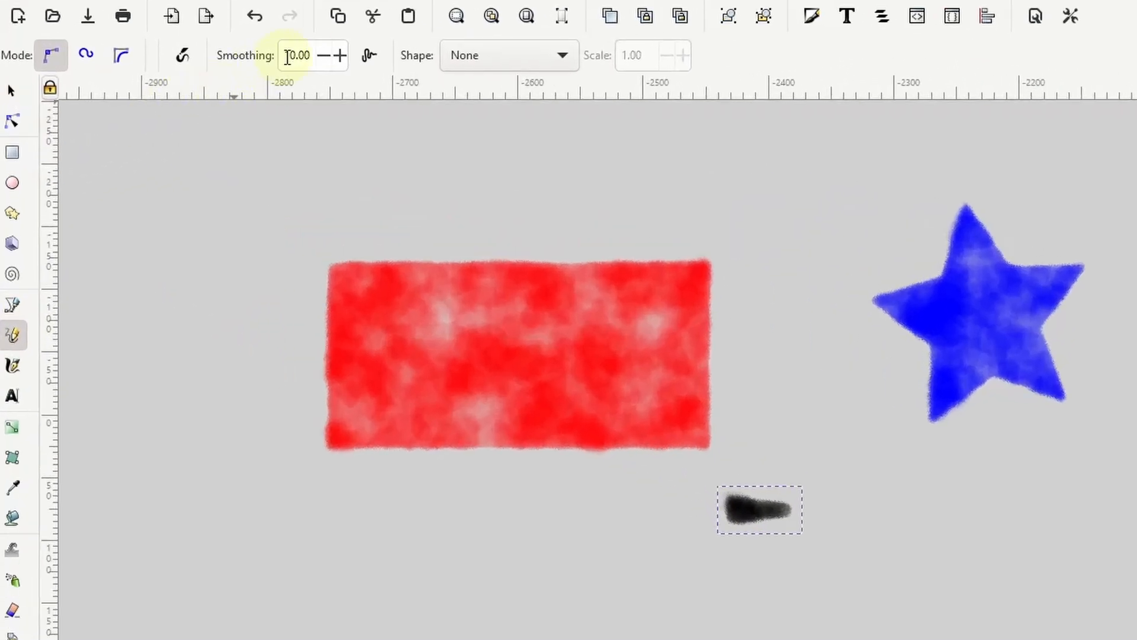
double_click(309, 56)
text(30)
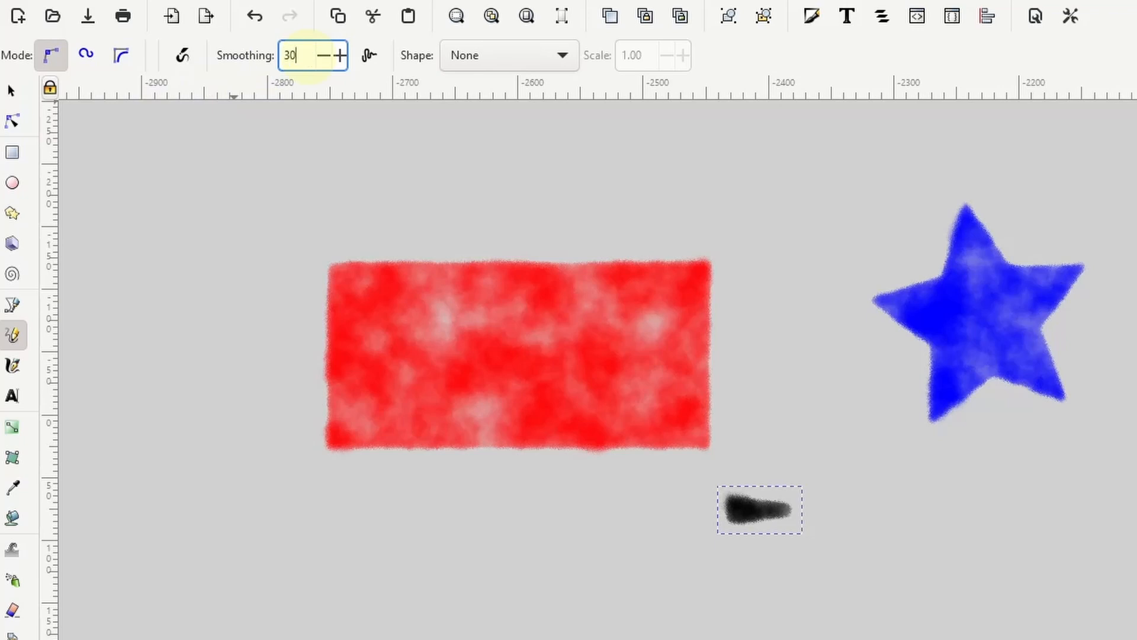
key(Return)
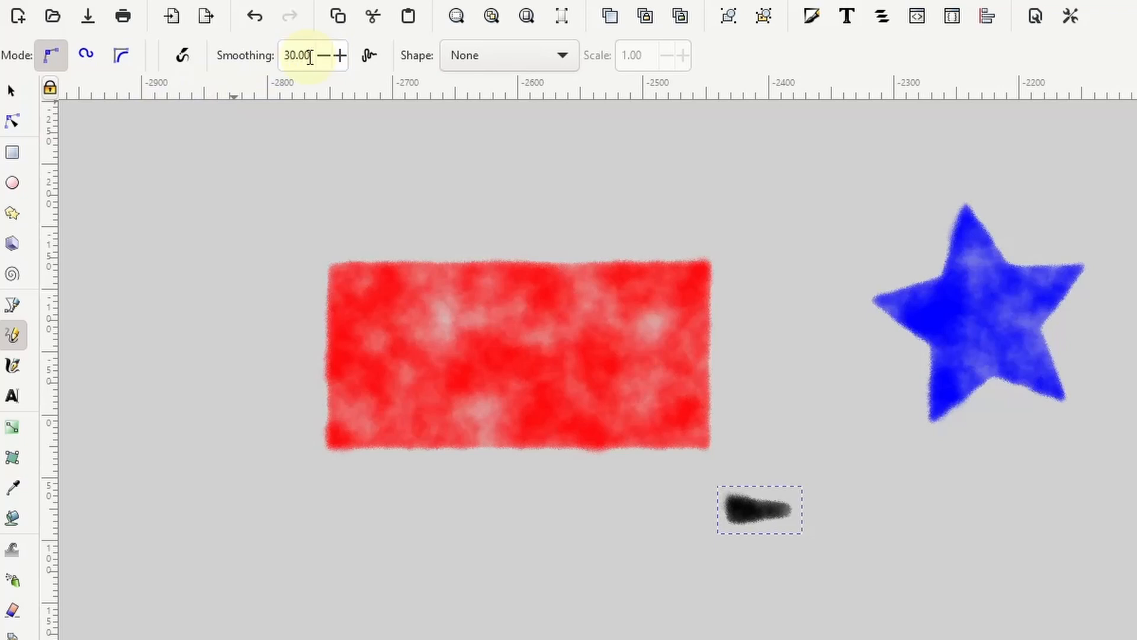
click(485, 56)
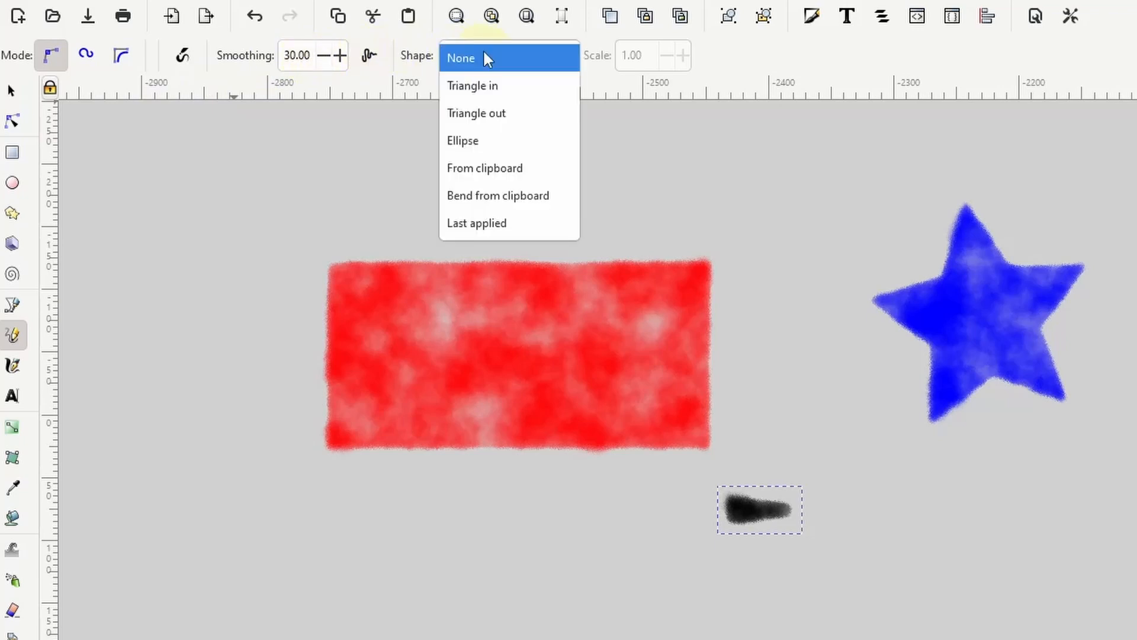
click(510, 195)
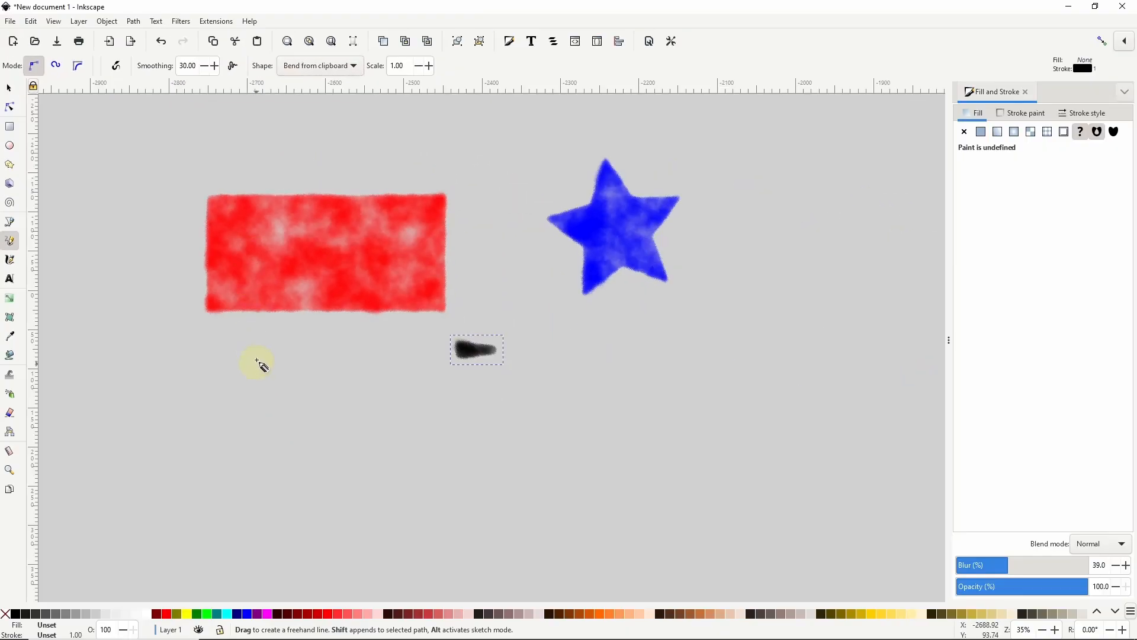
Draw three freehand curved brush strokes below the red rectangle and the star with the Pencil tool
drag(408, 531, 422, 407)
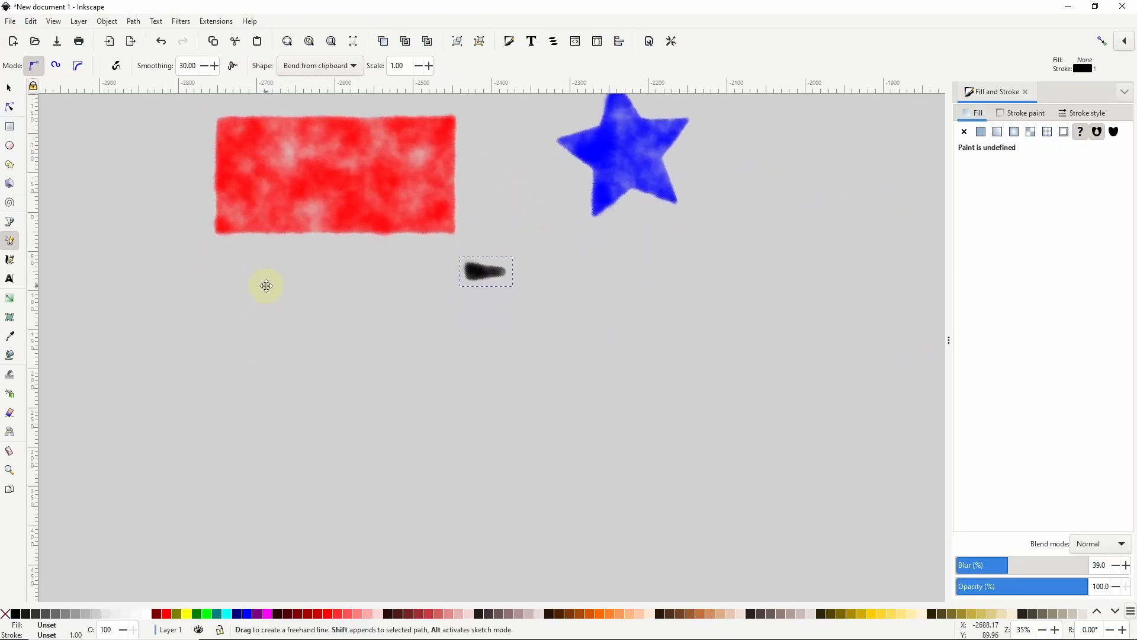
drag(266, 286, 267, 282)
mouse_move(215, 326)
mouse_down()
mouse_move(345, 311)
mouse_move(513, 347)
mouse_move(572, 333)
mouse_up()
mouse_move(834, 258)
mouse_down()
mouse_move(713, 365)
mouse_move(660, 350)
mouse_up()
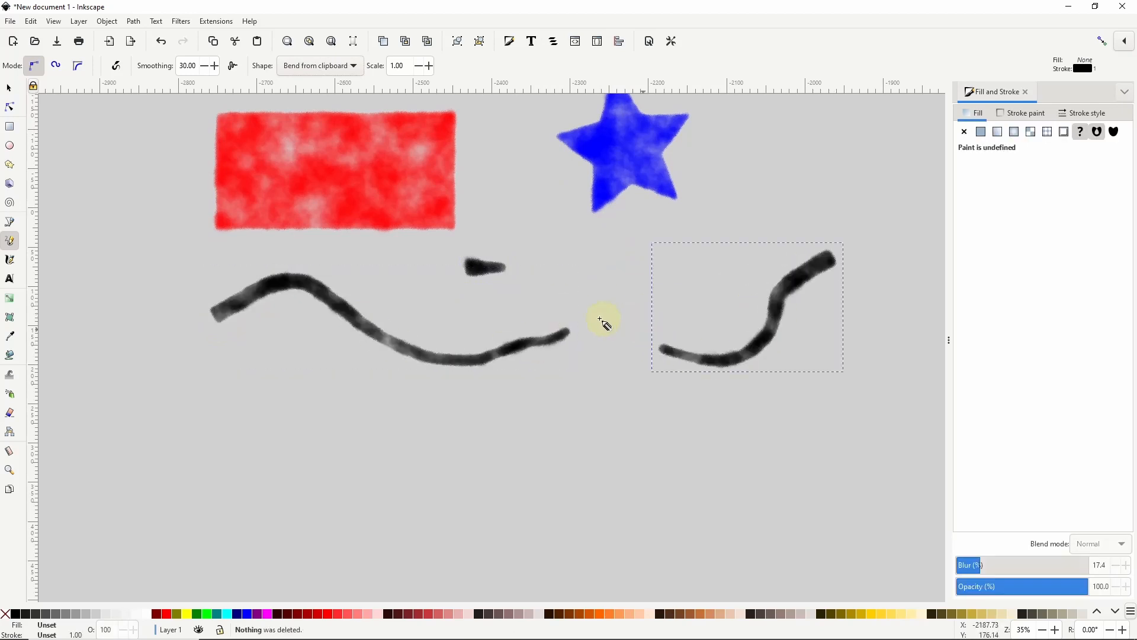
mouse_move(263, 388)
mouse_down()
mouse_move(577, 407)
mouse_move(586, 420)
mouse_up()
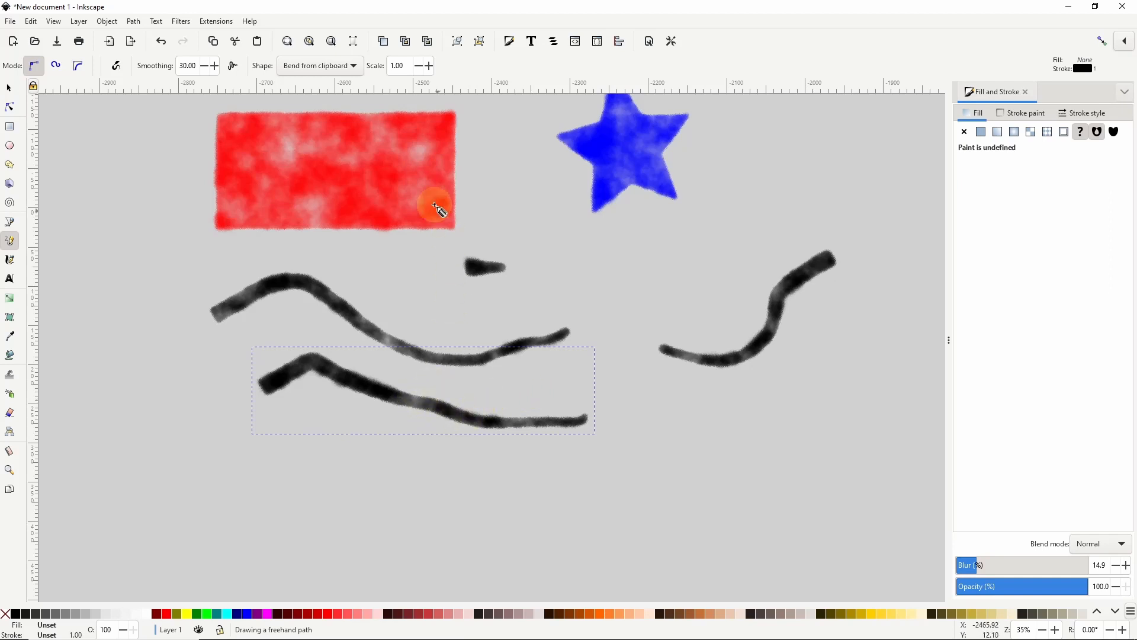
Set the last drawn stroke's shape scale to 1.50 and slightly adjust its width with the handle at its start
click(431, 66)
click(431, 66)
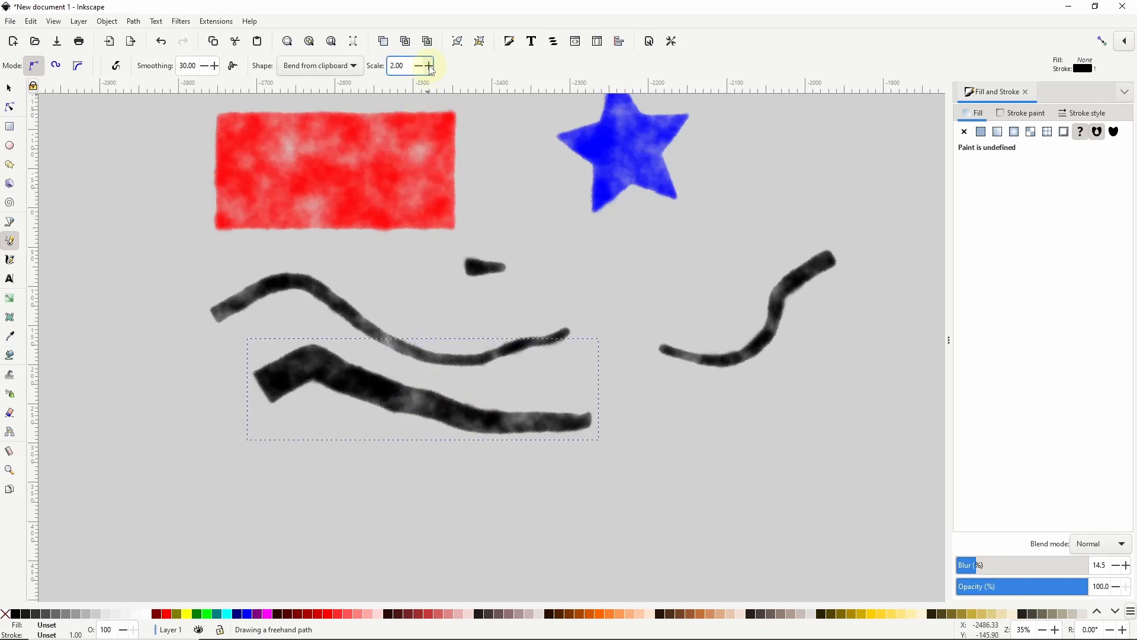
click(422, 67)
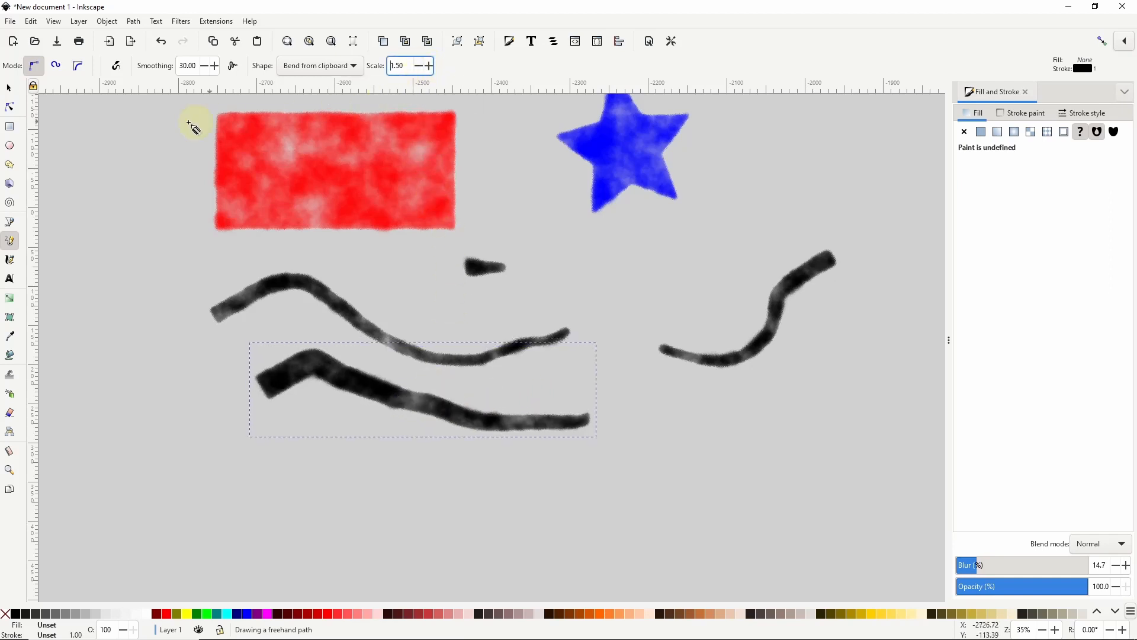
click(9, 111)
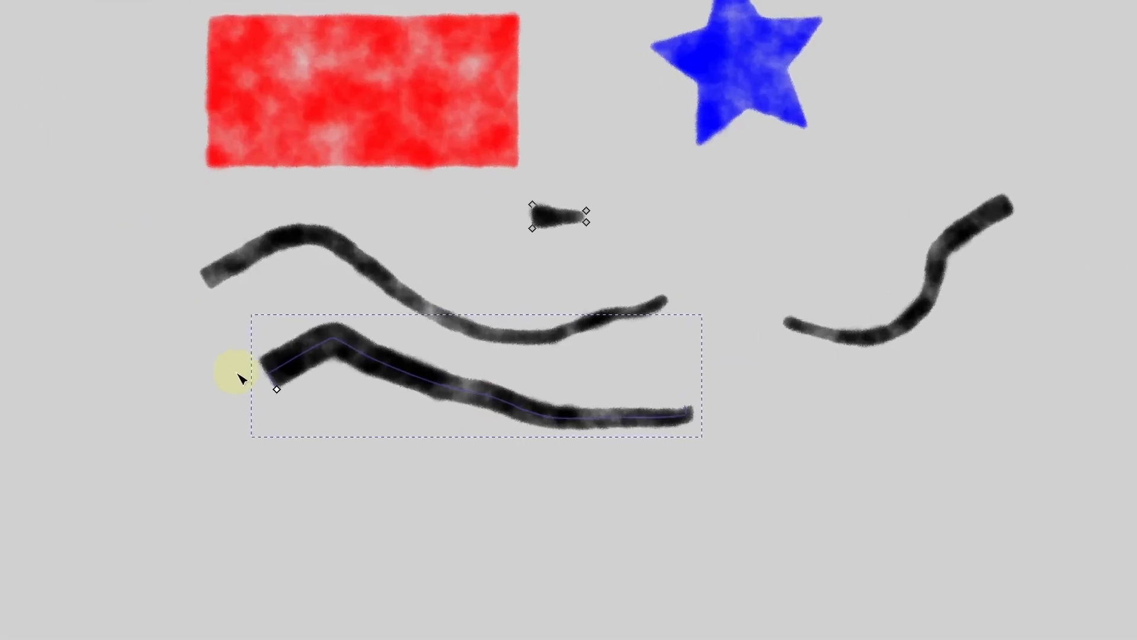
drag(287, 384, 286, 376)
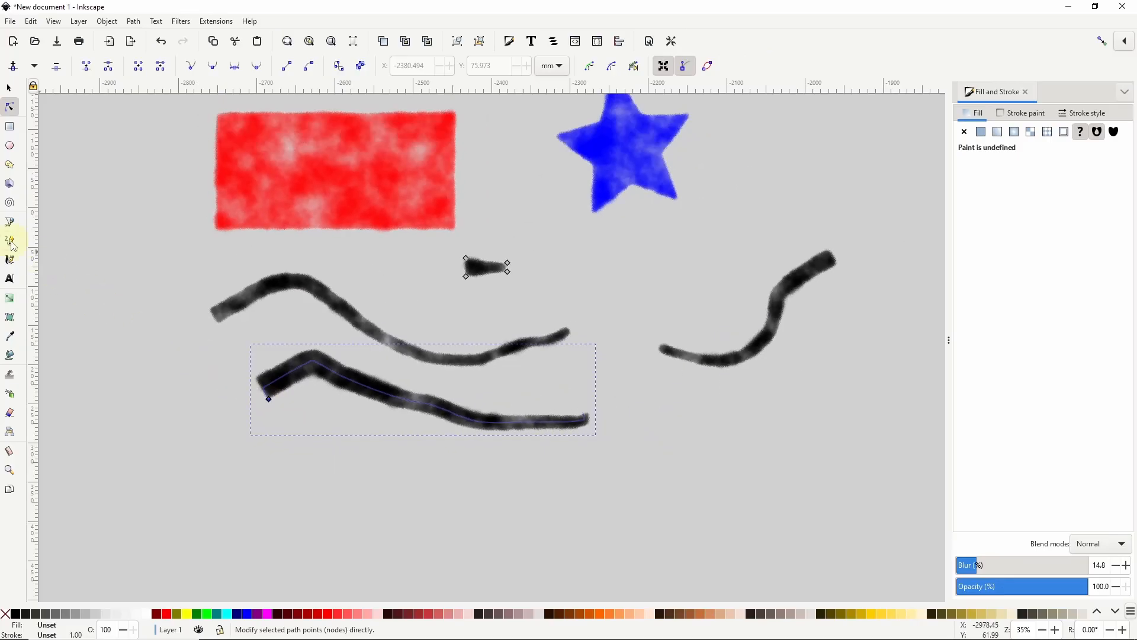
Draw another wavy pencil stroke below the thickened one and handwrite "Yo!" to the right of it
click(10, 242)
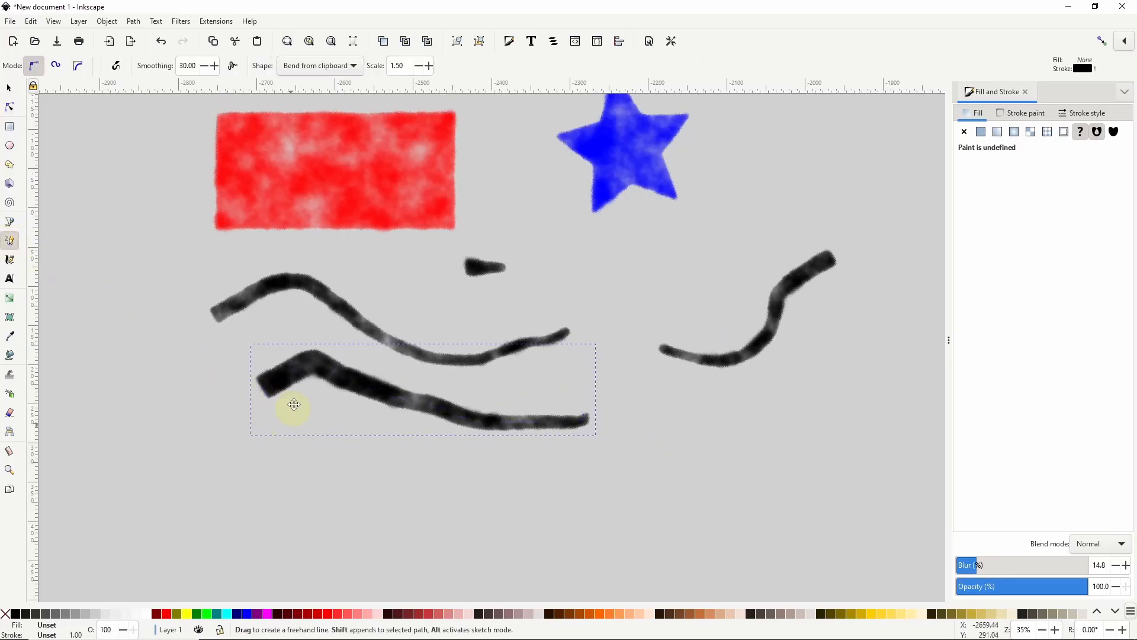
mouse_move(293, 404)
mouse_down()
mouse_move(307, 362)
mouse_move(436, 376)
mouse_move(555, 365)
mouse_move(453, 357)
mouse_up()
drag(508, 331, 560, 377)
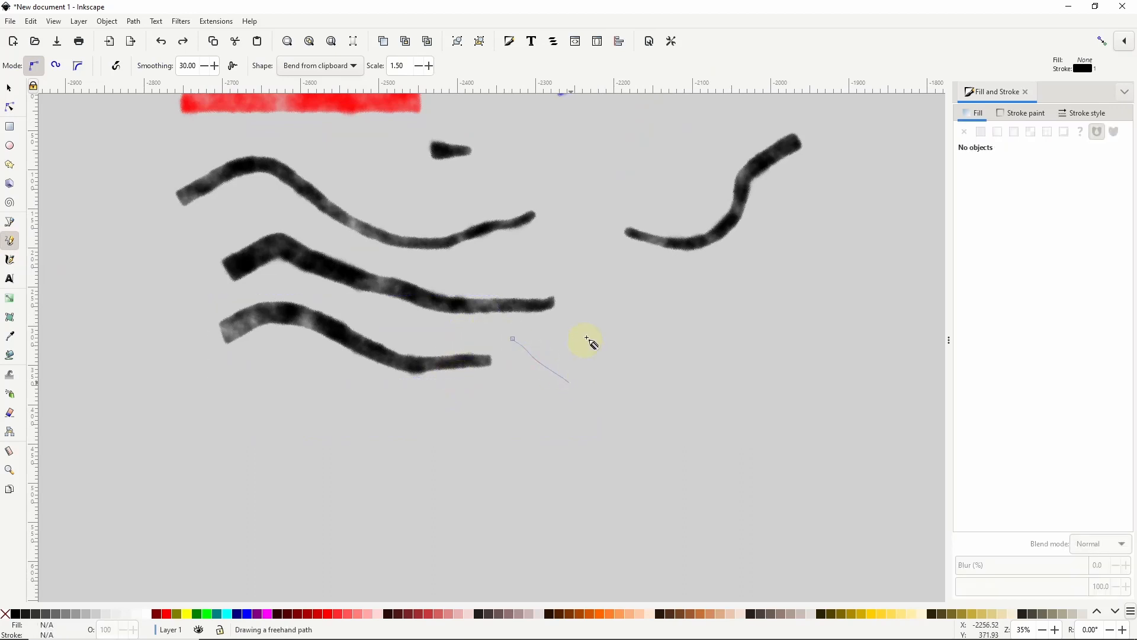
mouse_move(597, 315)
mouse_down()
mouse_move(578, 426)
mouse_move(631, 378)
mouse_move(669, 379)
mouse_up()
drag(682, 281, 702, 376)
mouse_move(699, 396)
mouse_down()
mouse_move(723, 391)
mouse_move(710, 400)
mouse_up()
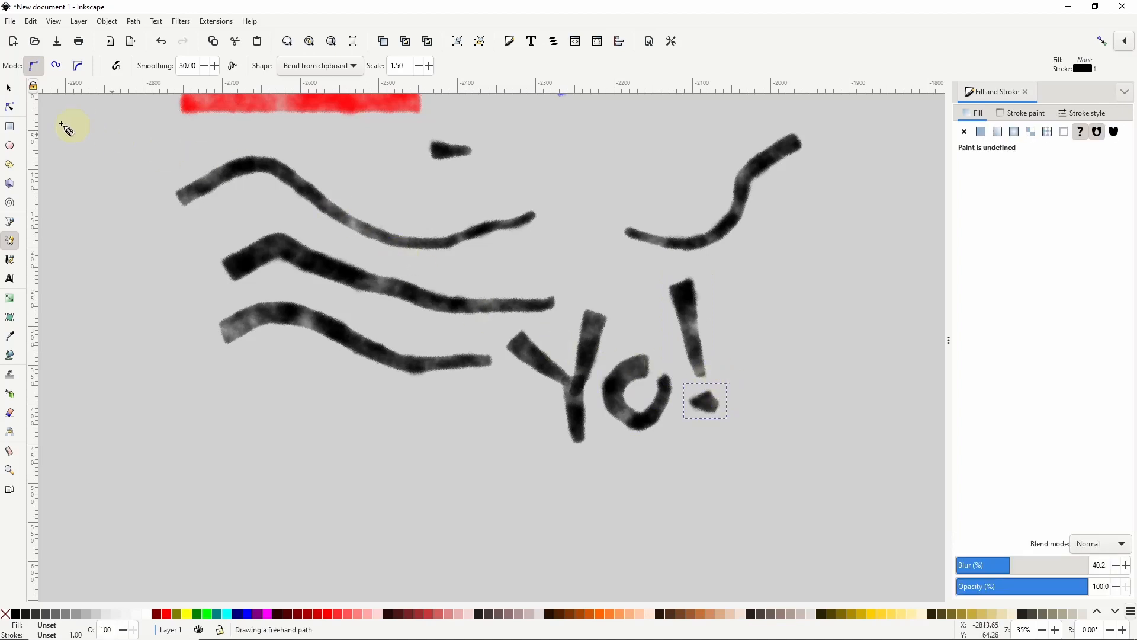
Fill the small tapered brush shape with dark yellow (#D4AA00)
click(8, 87)
click(455, 153)
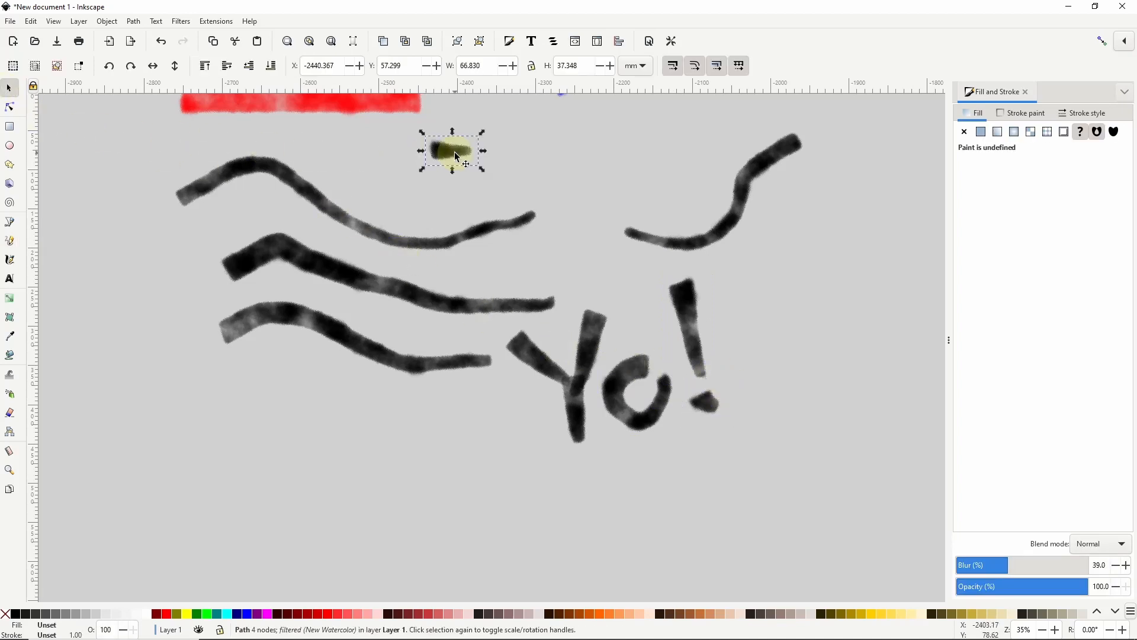
click(861, 613)
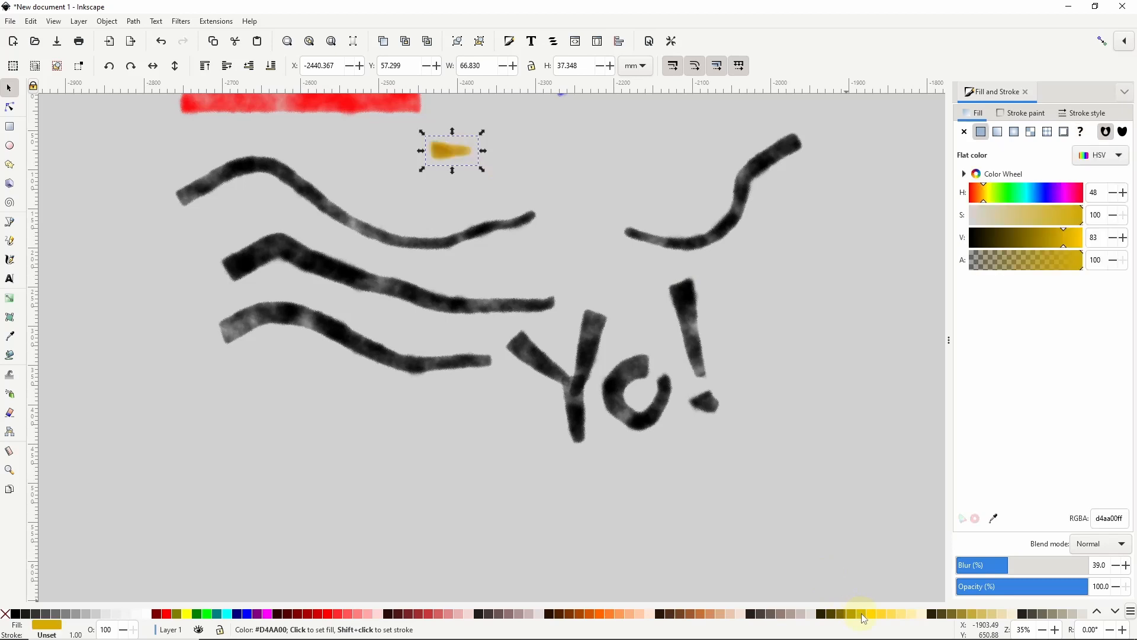
Copy the yellow tapered shape and draw a freehand spiral with it below the wavy strokes using the Pencil tool
right_click(454, 158)
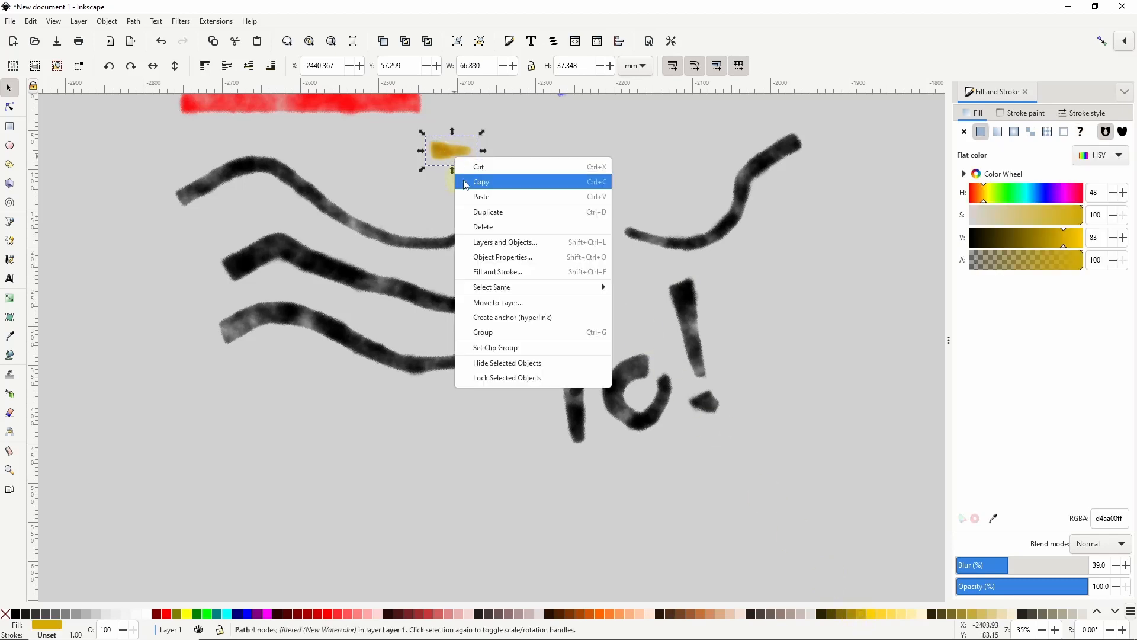
click(464, 179)
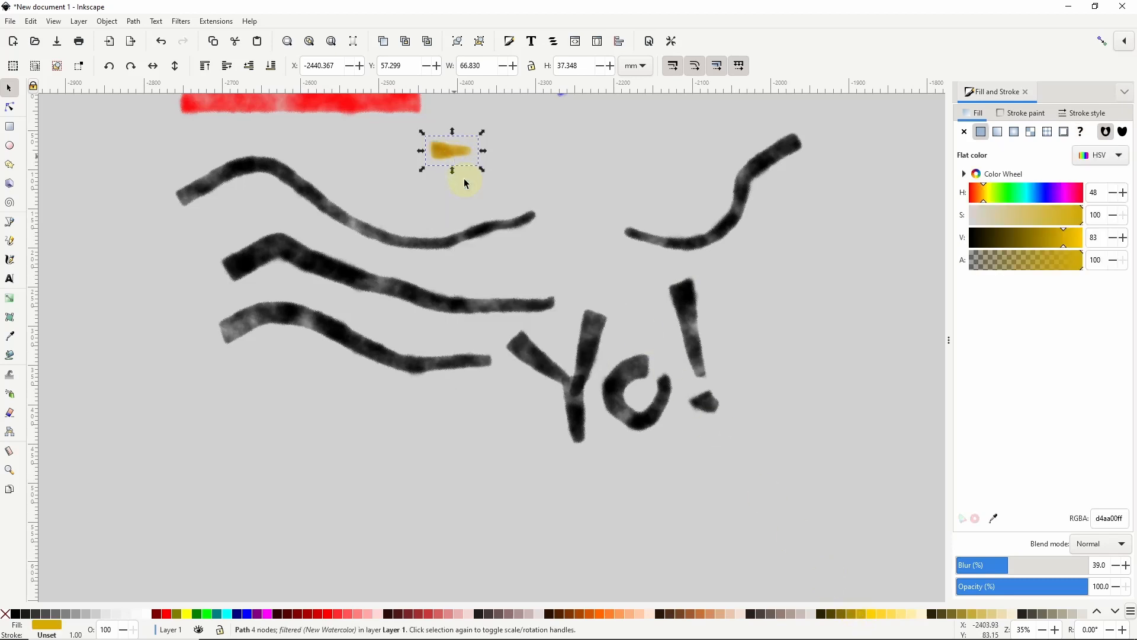
click(10, 240)
mouse_move(318, 478)
mouse_down()
mouse_move(356, 530)
mouse_move(349, 435)
mouse_move(266, 533)
mouse_move(370, 552)
mouse_move(411, 432)
mouse_move(347, 388)
mouse_up()
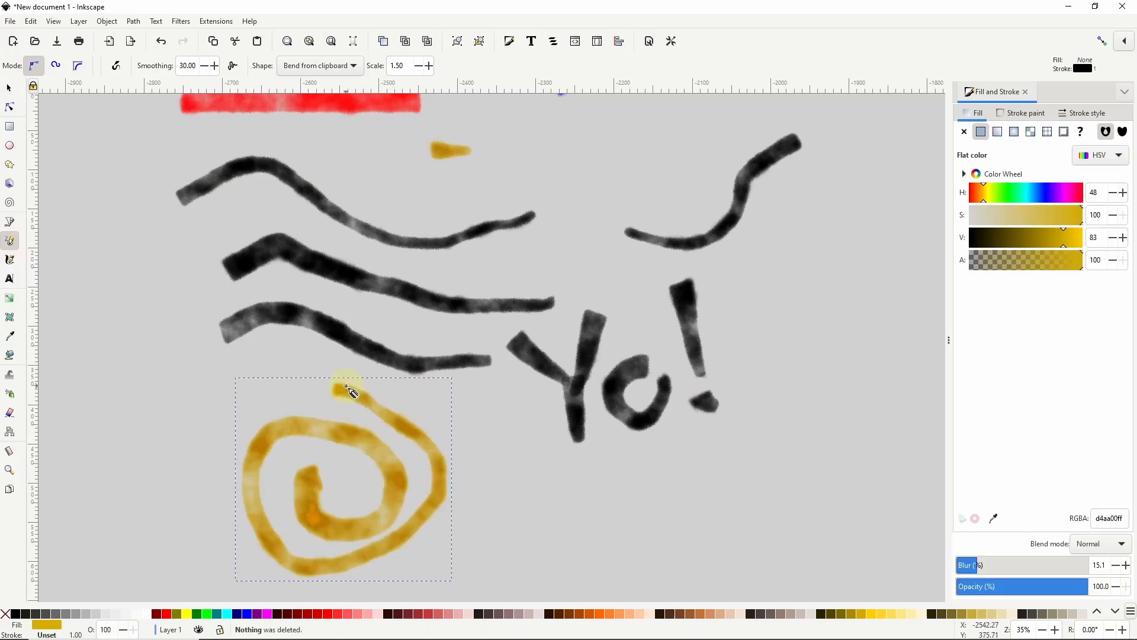